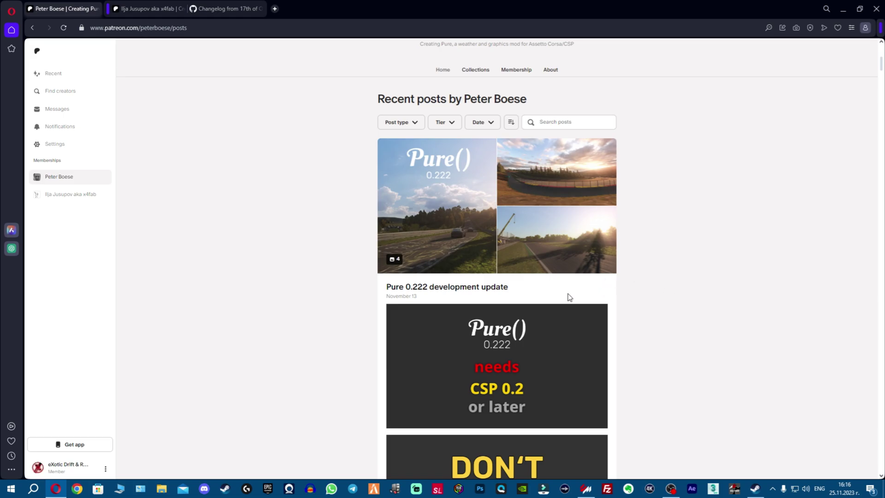
Examine the "Lots of fixes" post on the Assetto Corsa mod creator's Patreon page, down to the lights-patch-v0.2.1-preview2-full.zip attachment
click(131, 9)
scroll(599, 341, down, 2)
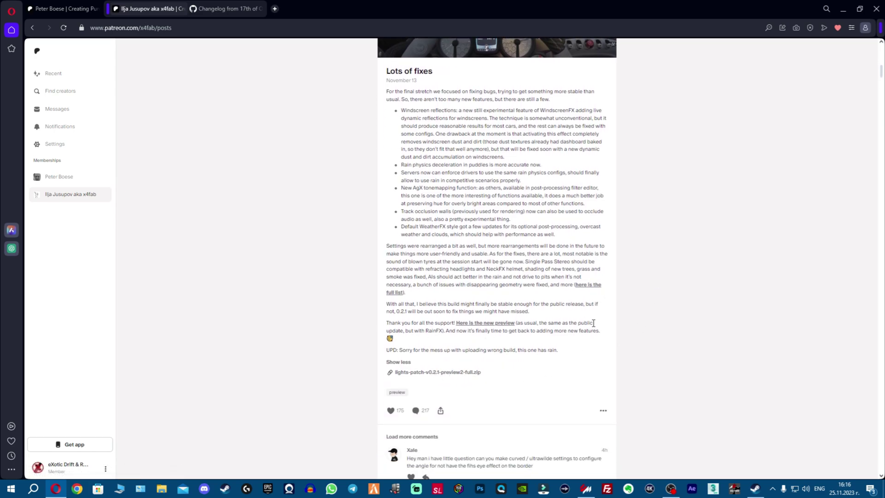
scroll(684, 316, up, 7)
scroll(689, 330, up, 1)
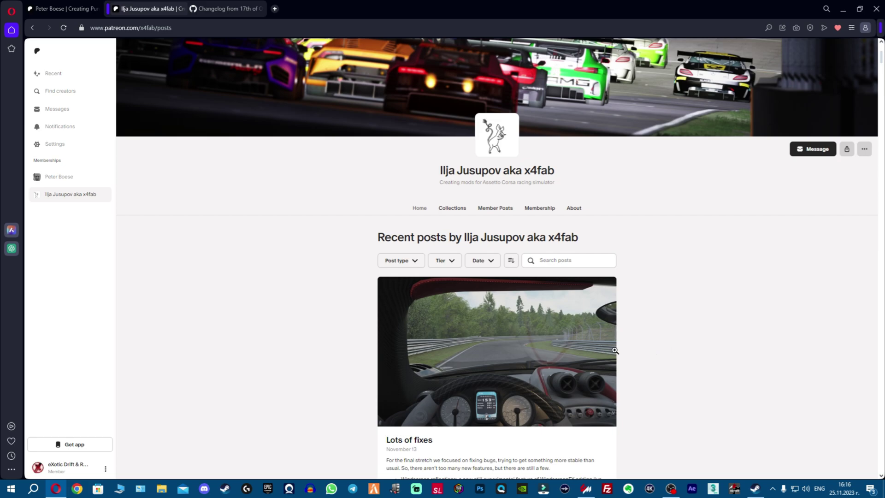
scroll(614, 350, down, 6)
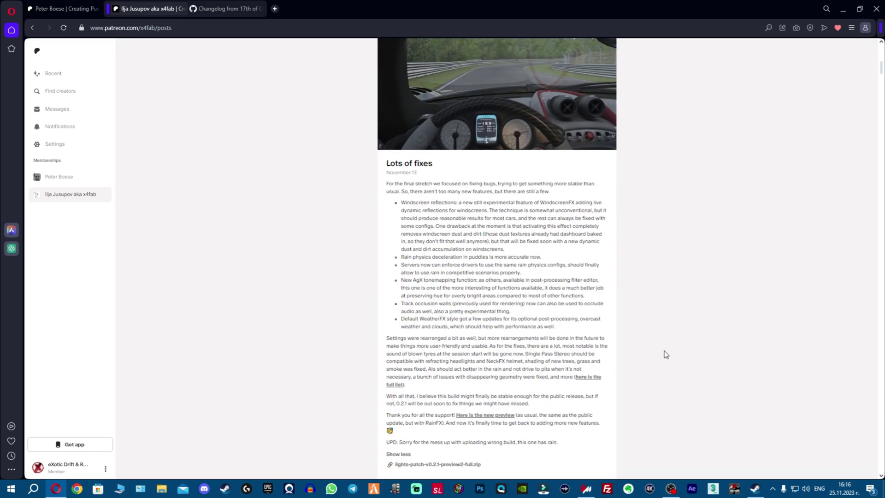
scroll(650, 353, up, 2)
Look over both creators' Patreon pages, covering the Pure 0.222 development update and the "Lots of fixes" preview post
key(ctrl+Tab)
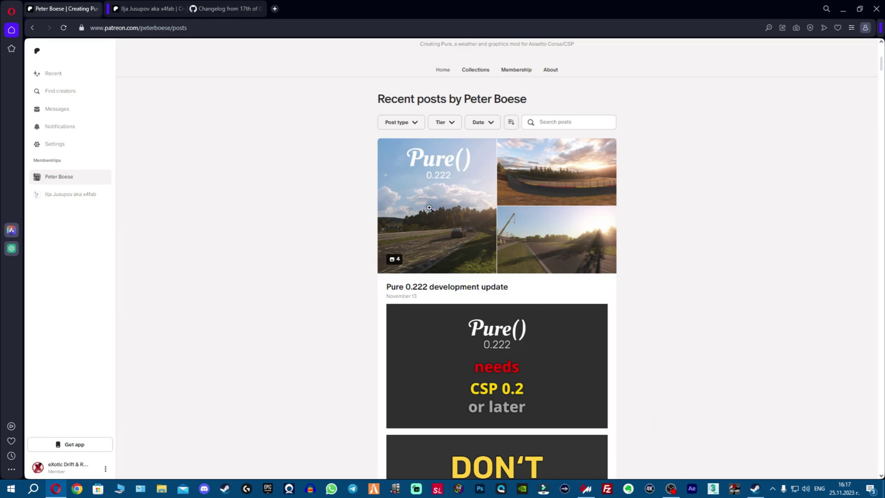
click(141, 8)
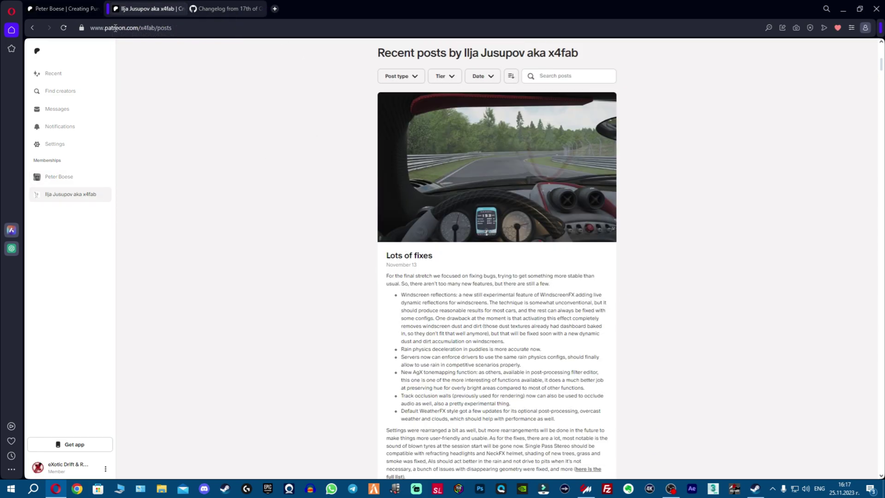
click(69, 8)
scroll(553, 231, up, 4)
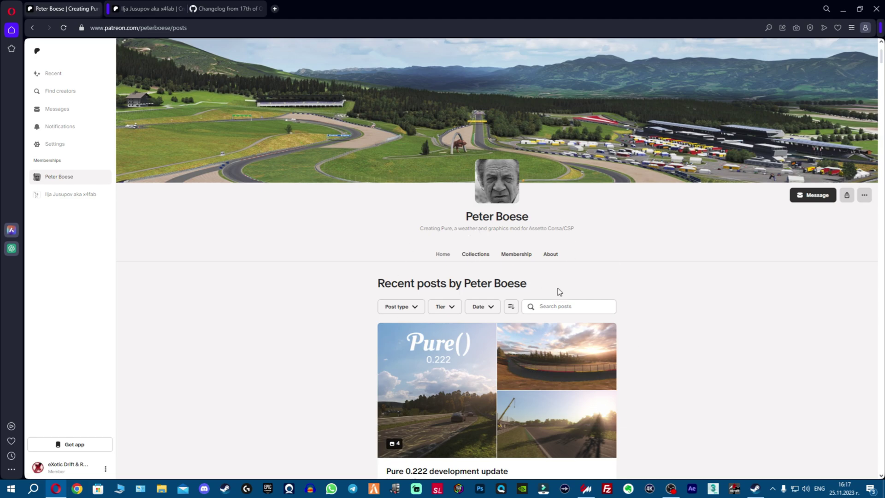
click(148, 8)
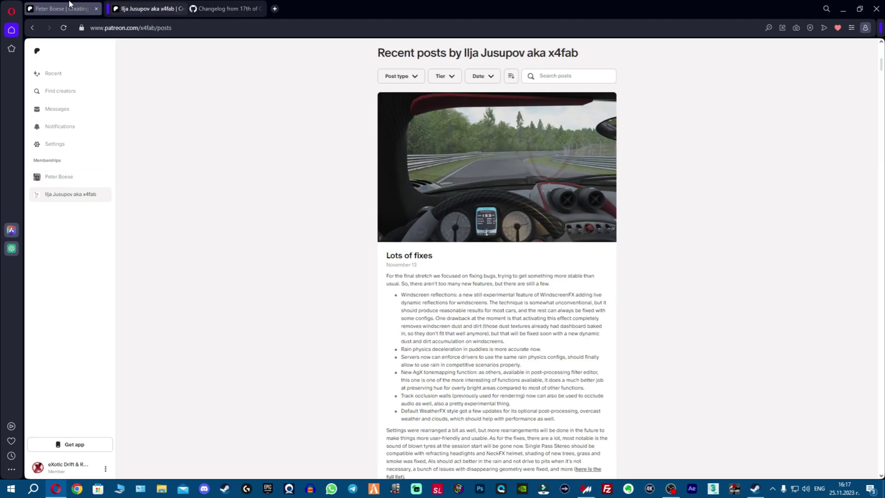
click(68, 12)
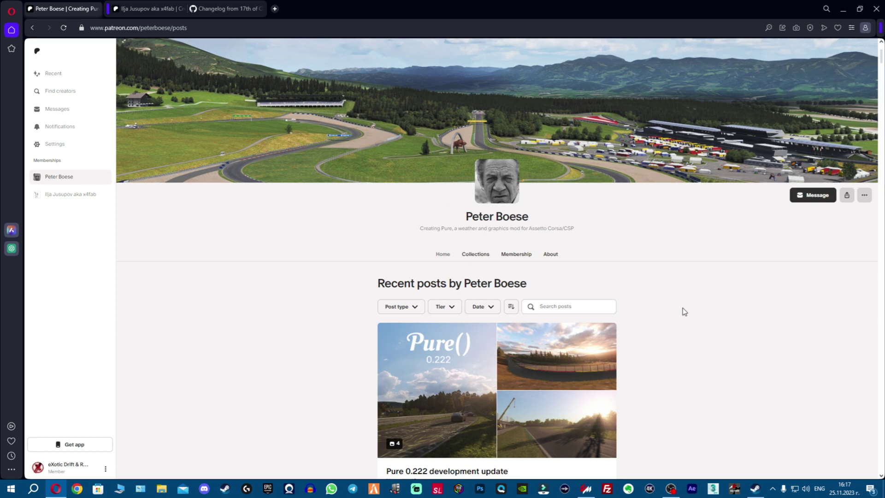
click(150, 9)
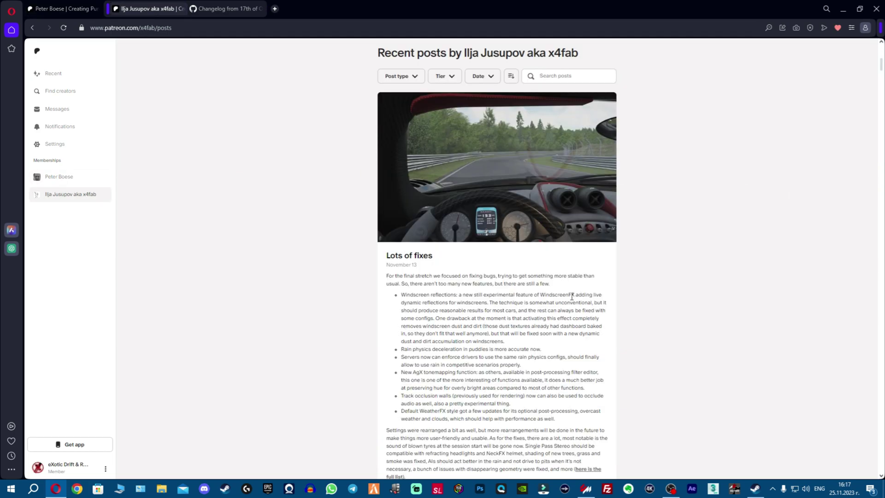
scroll(573, 305, down, 3)
scroll(572, 305, up, 5)
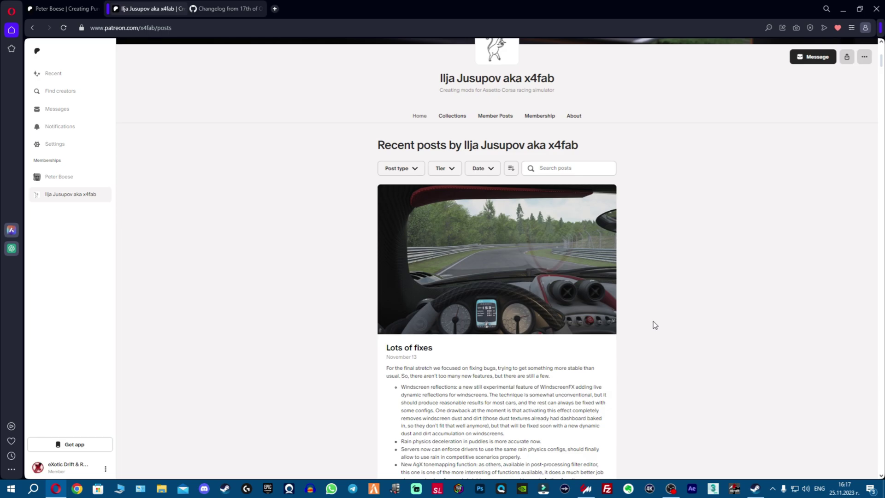
scroll(681, 214, up, 1)
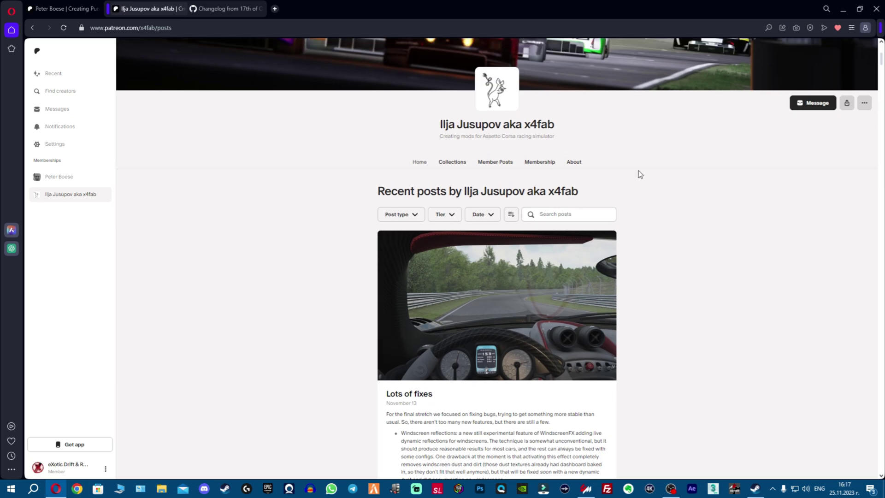
scroll(664, 217, up, 1)
key(ctrl+Tab)
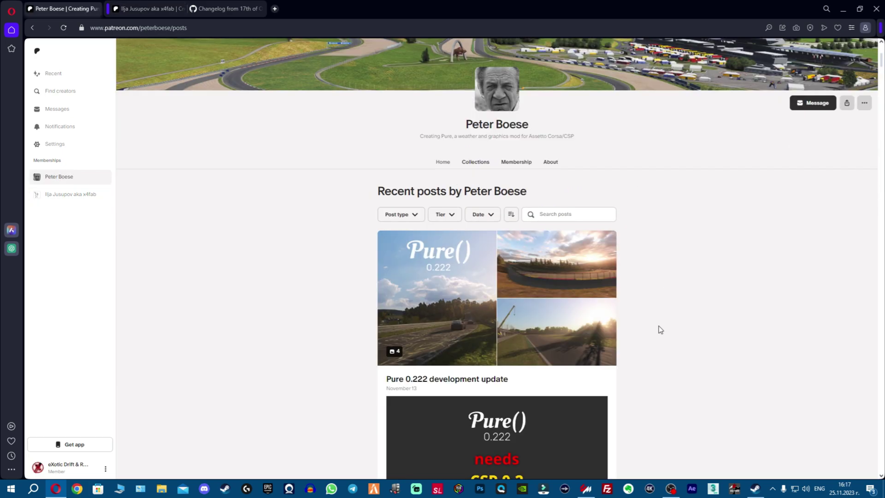
scroll(642, 331, down, 3)
scroll(637, 332, up, 3)
click(153, 8)
scroll(523, 304, down, 5)
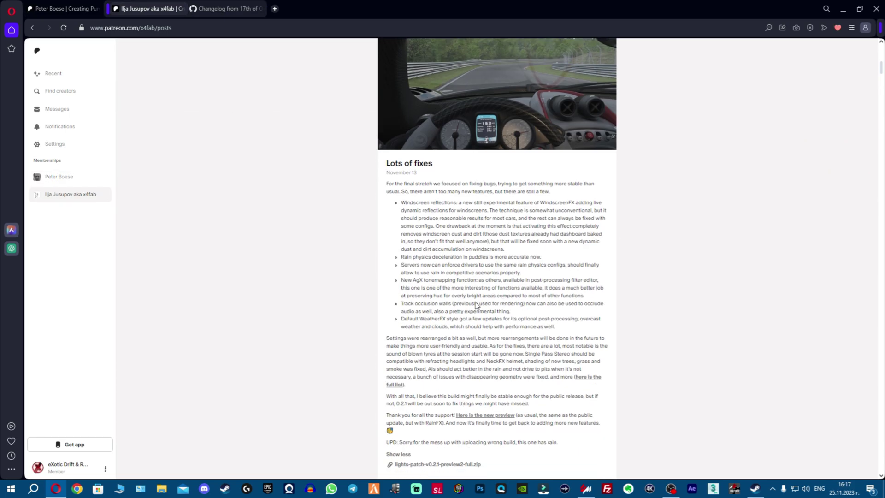
scroll(483, 306, up, 5)
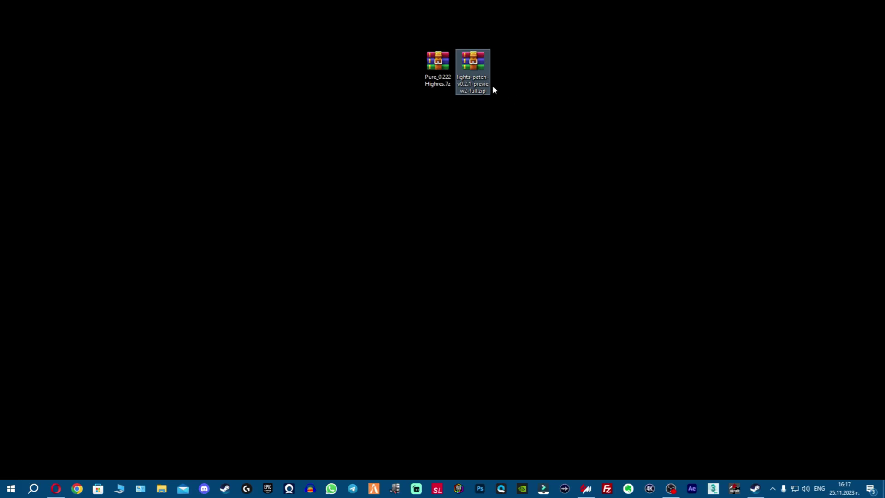
Move the Pure_0.222 Highres.7z archive on the desktop to the other side of the lights-patch archive
click(438, 63)
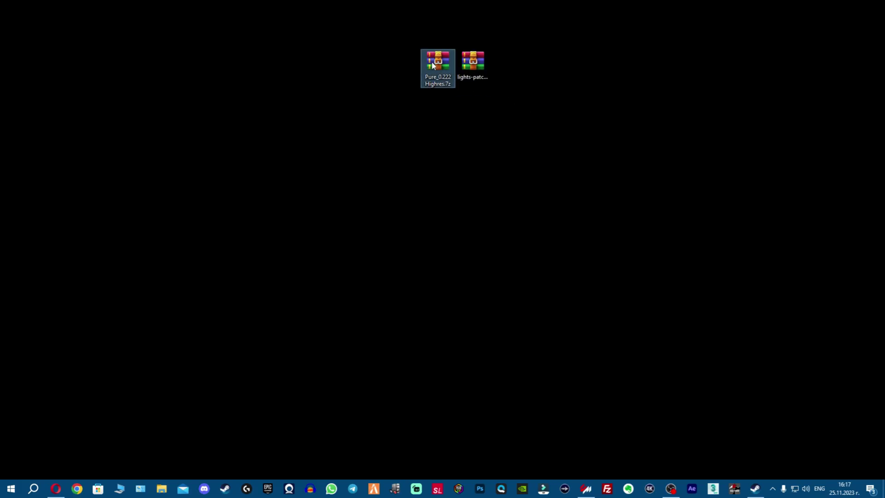
drag(439, 63, 513, 78)
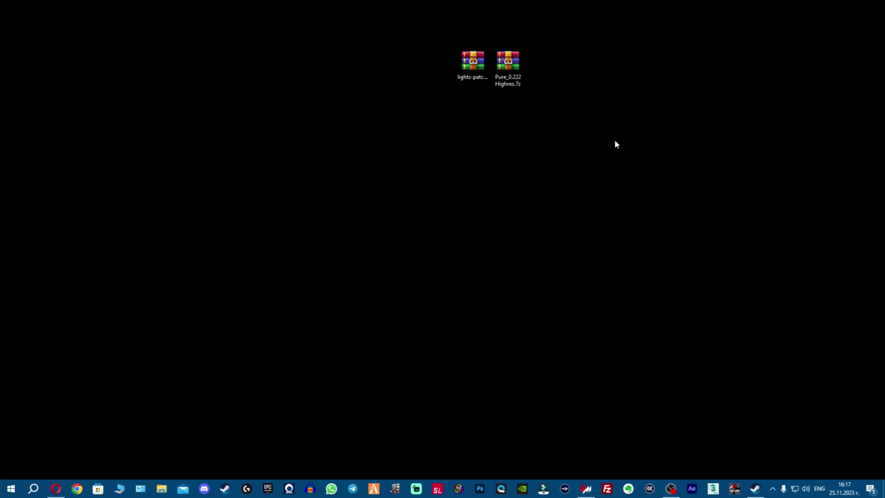
Switch to Steam, open Assetto Corsa's installation folder from the game's properties, and move the folder window clear of the desktop archives
click(755, 488)
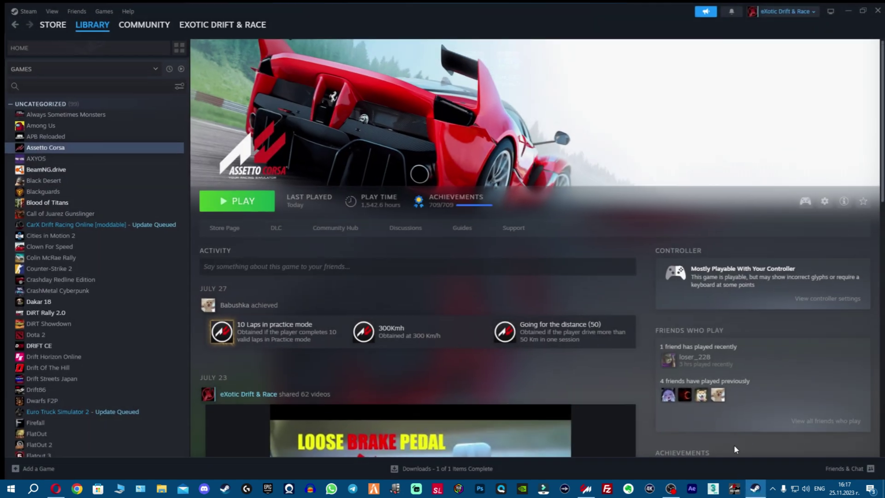
right_click(78, 150)
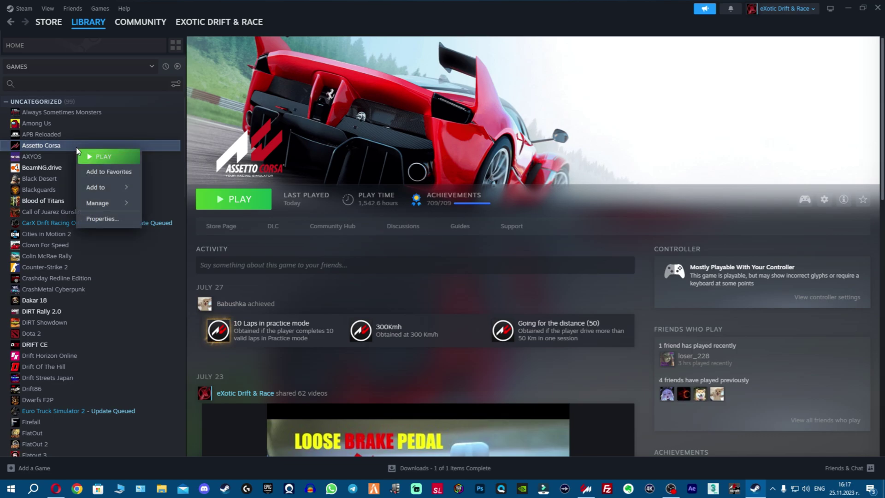
click(110, 219)
click(292, 179)
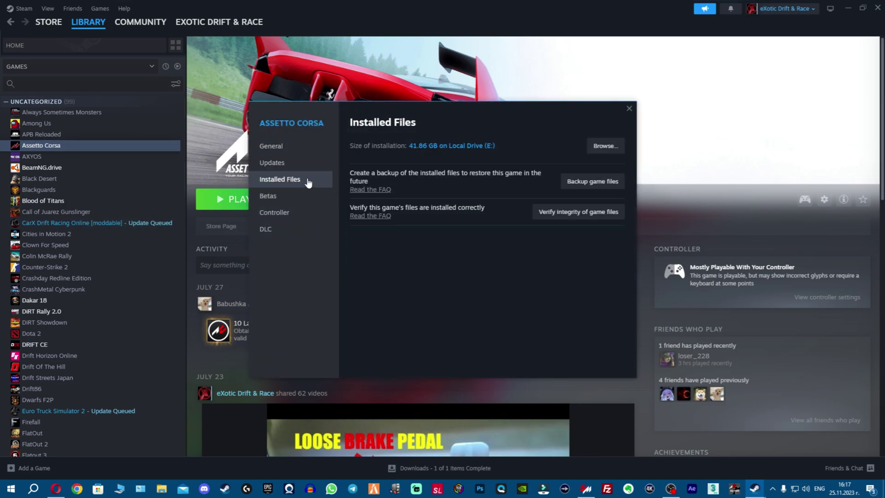
click(629, 108)
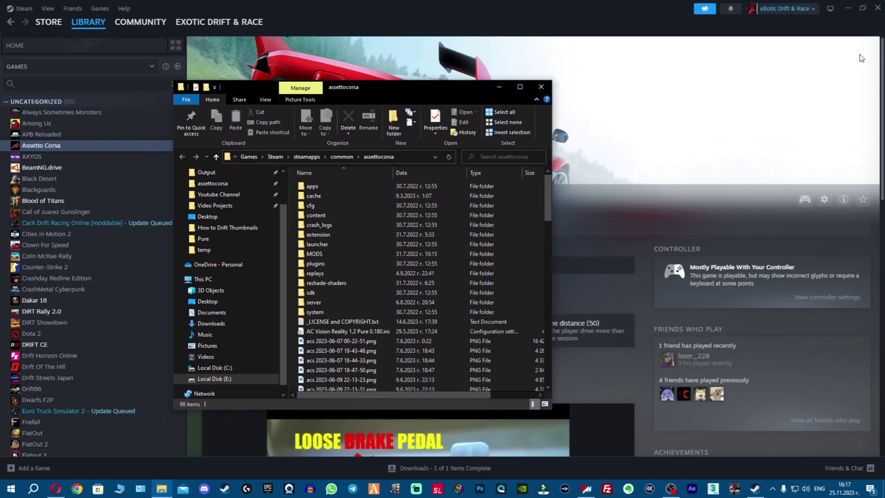
click(846, 7)
drag(420, 88, 342, 99)
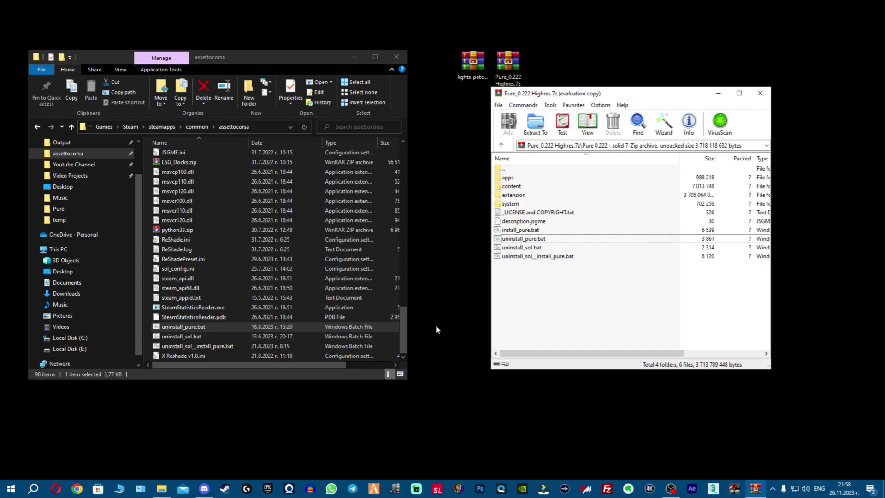
Locate uninstall_pure.bat in both the assettocorsa folder and the Pure 0.222 archive
click(148, 297)
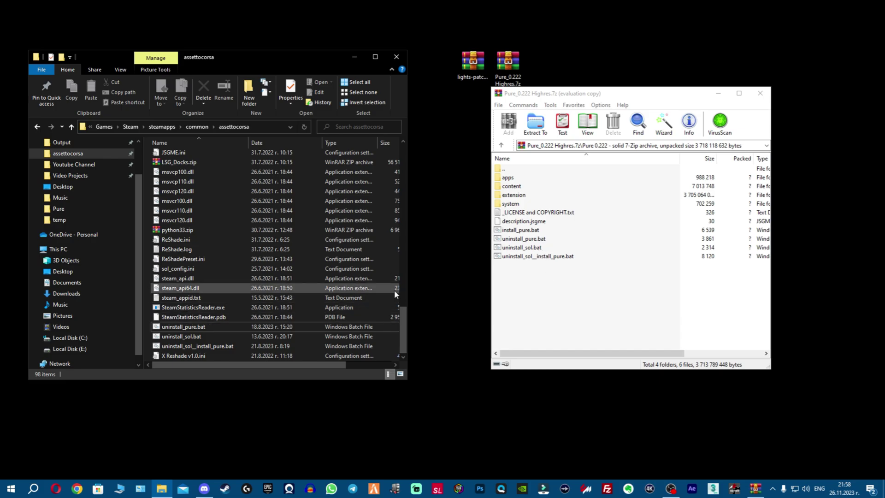
click(226, 327)
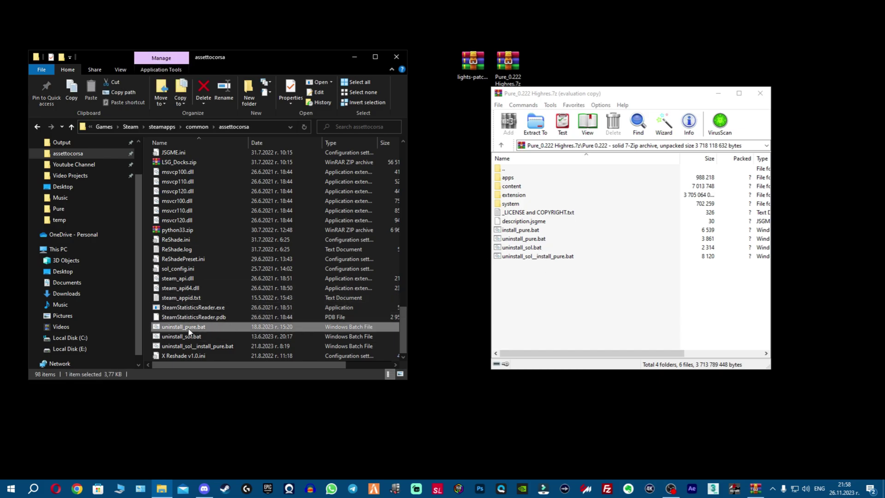
click(553, 240)
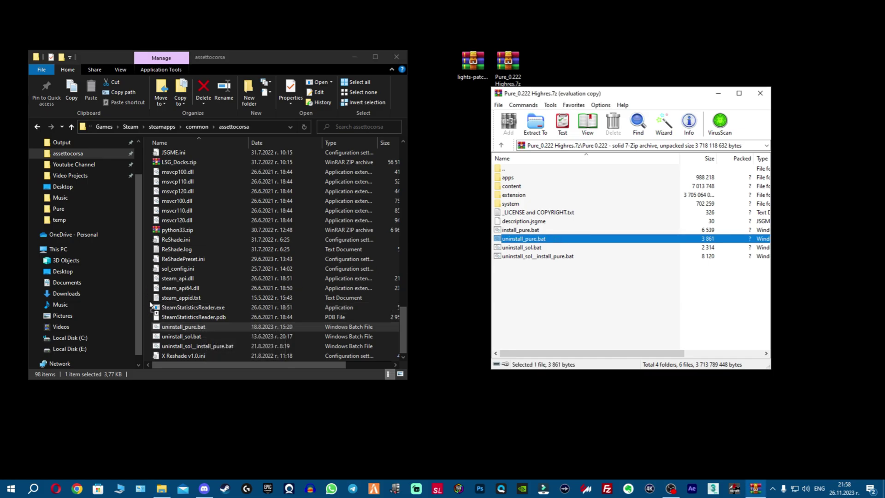
drag(151, 304, 550, 244)
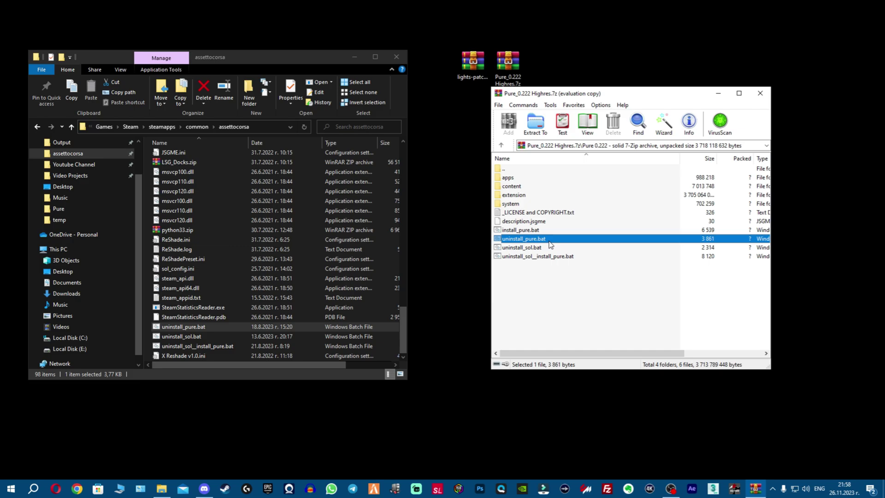
Run uninstall_pure.bat from the assettocorsa folder and browse through Local Disk (E:) to the Assetto Corsa root folder
double_click(217, 328)
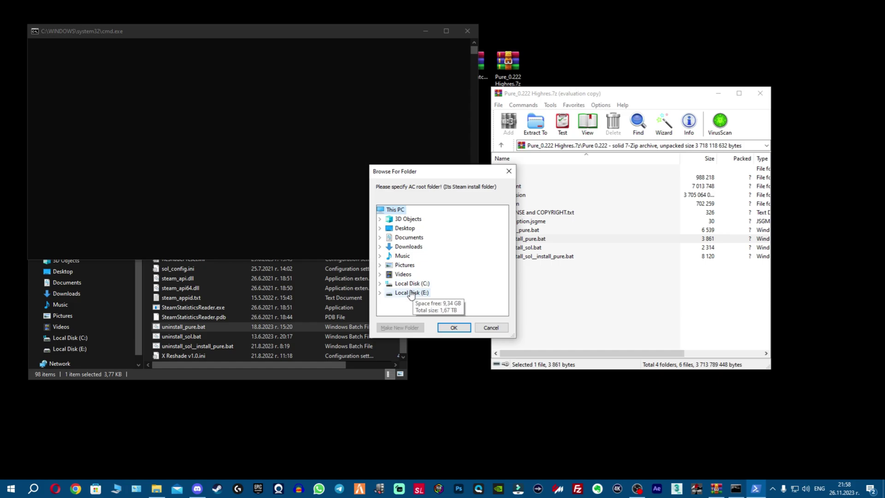
double_click(409, 293)
double_click(410, 238)
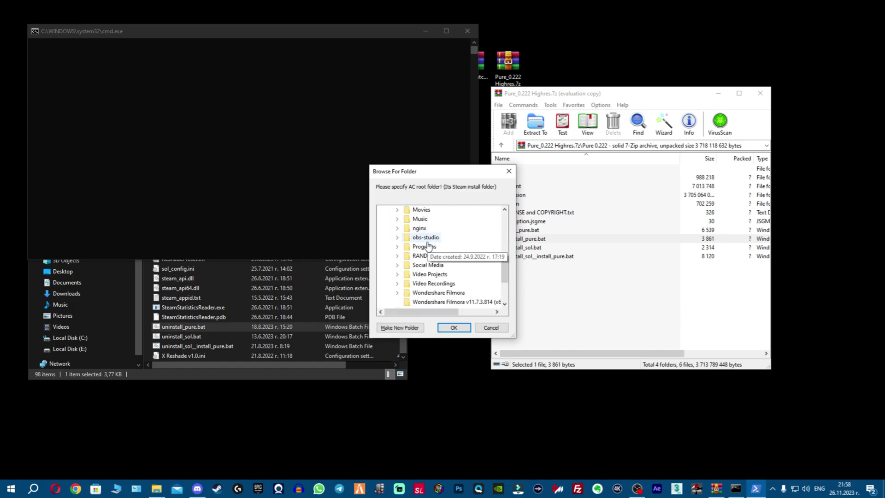
double_click(420, 220)
scroll(427, 240, down, 2)
double_click(428, 231)
scroll(435, 245, down, 2)
scroll(460, 275, down, 3)
double_click(445, 237)
double_click(454, 246)
double_click(462, 219)
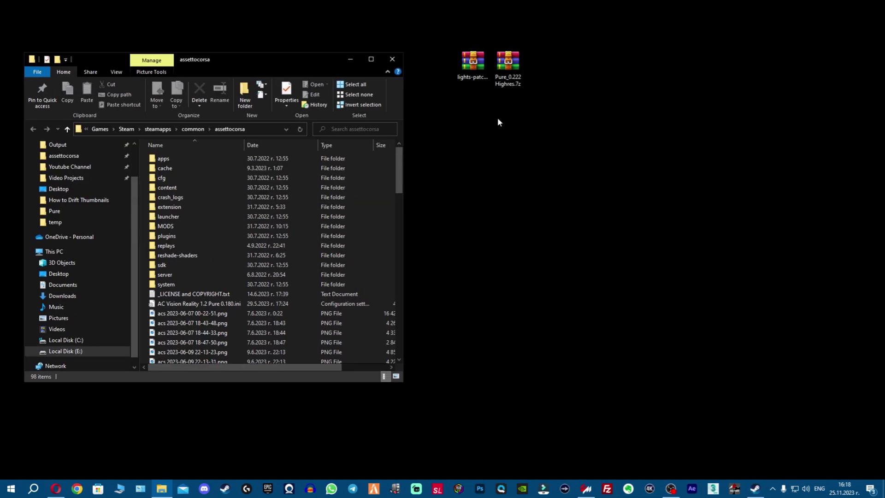
Try to extract everything in the Pure 0.222 folder of Pure_0.222 Highres.7z into the assettocorsa folder, and close the archive
click(508, 64)
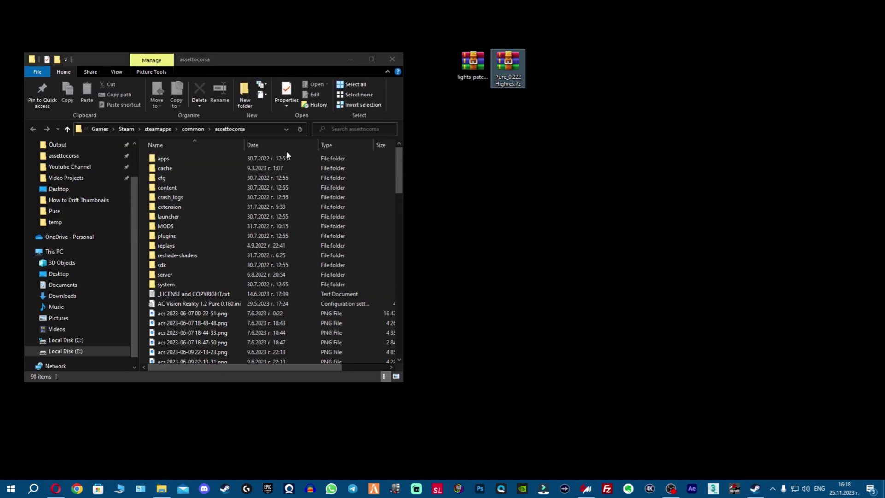
double_click(512, 66)
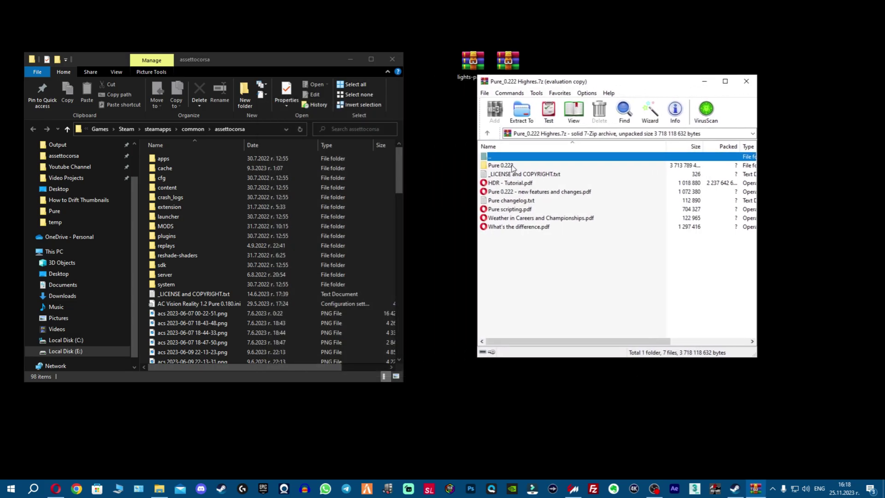
click(512, 165)
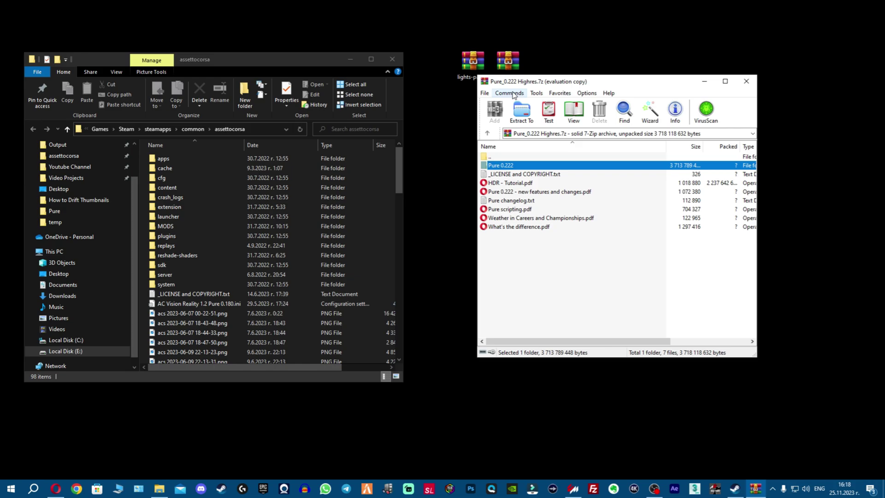
double_click(529, 169)
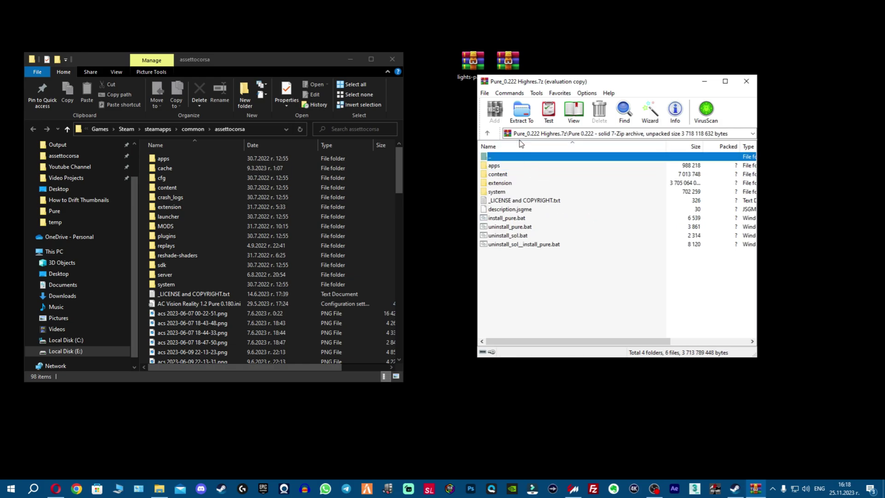
drag(531, 285, 145, 227)
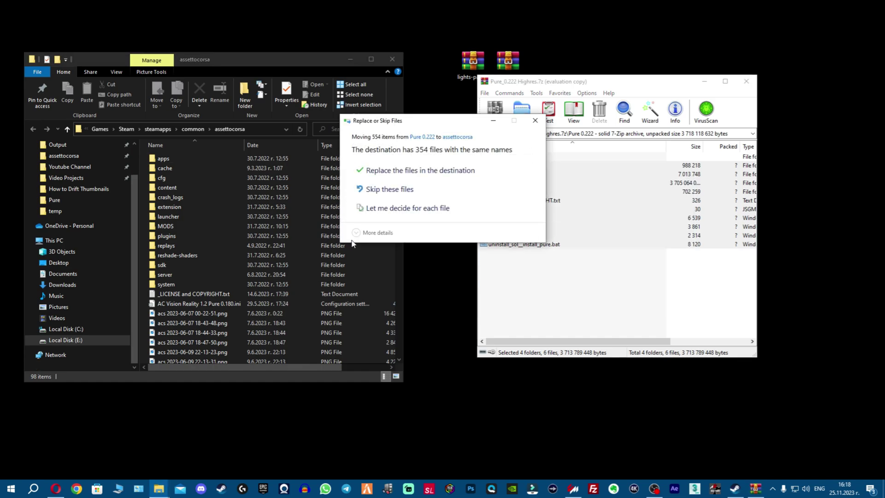
click(534, 120)
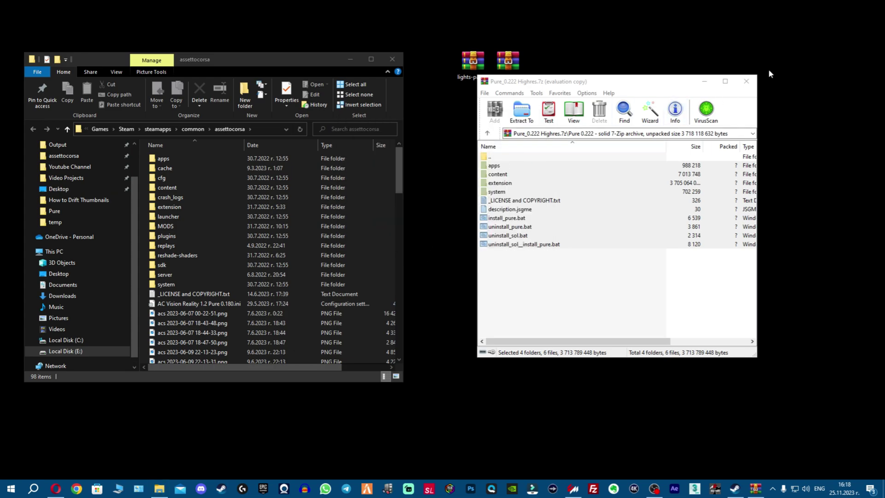
click(746, 81)
Extract the contents of lights-patch-v0.2.1-preview2-full.zip into the assettocorsa folder
click(475, 67)
double_click(475, 67)
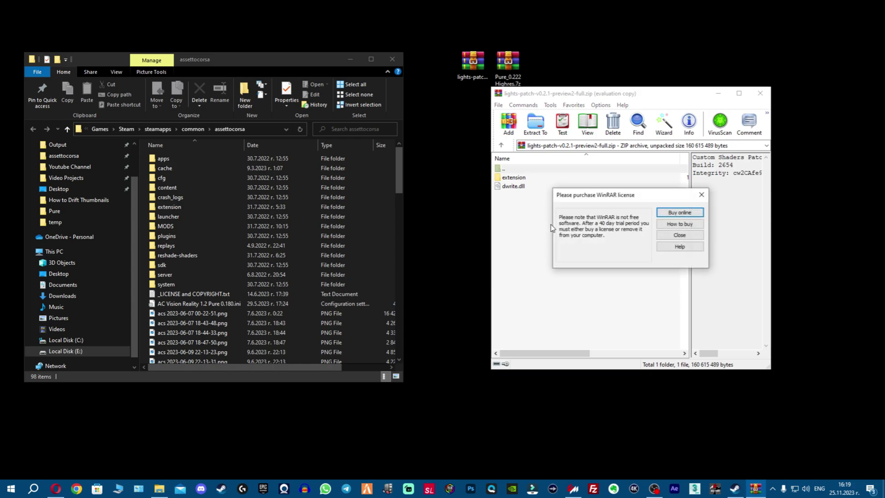
click(701, 193)
drag(538, 226, 145, 264)
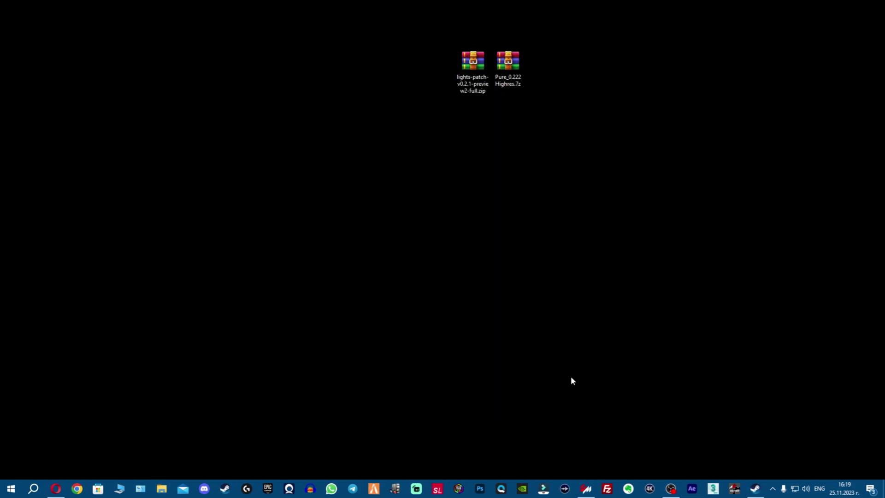
Switch to Content Manager and check the weather style choices in the Custom Shaders Patch's Weather FX settings
click(586, 488)
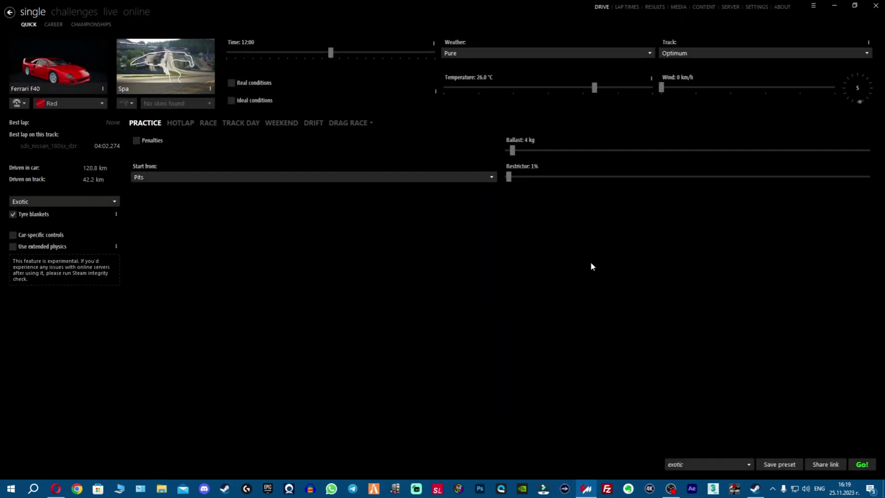
click(755, 7)
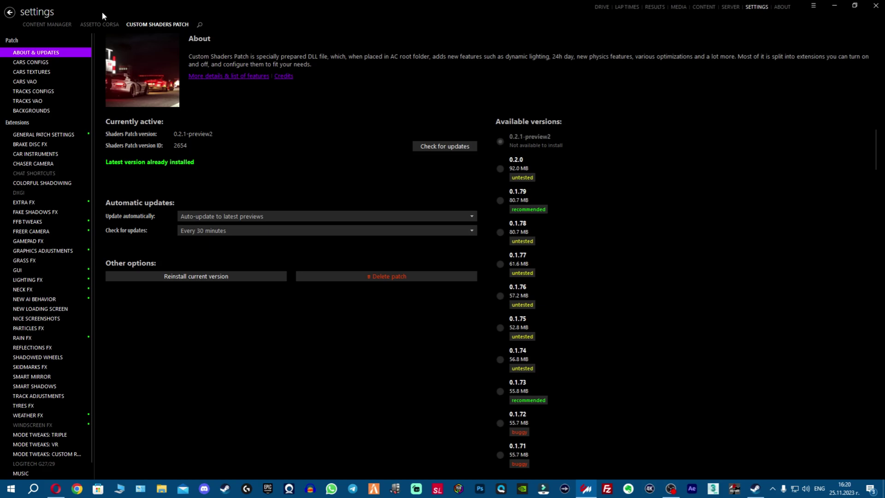
scroll(46, 258, down, 1)
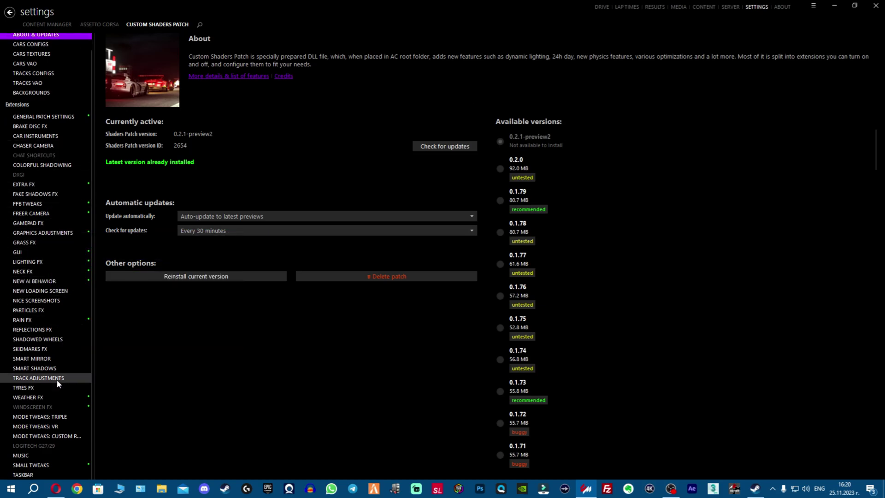
click(44, 398)
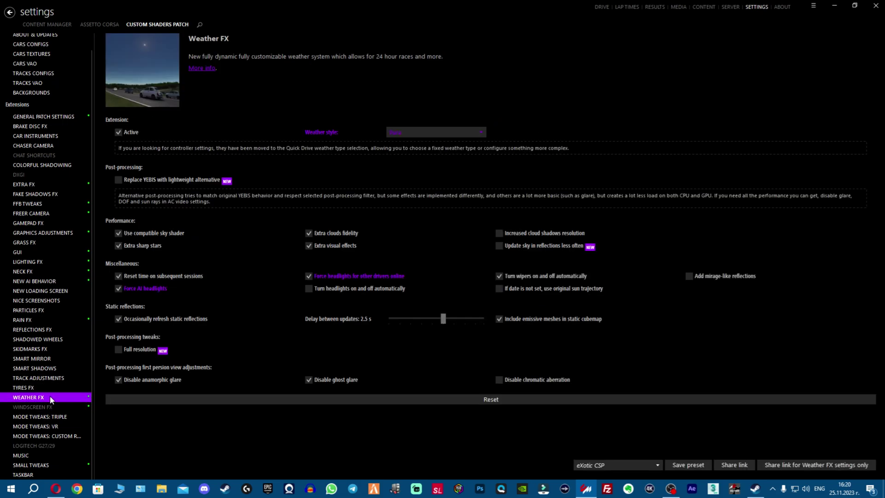
click(479, 133)
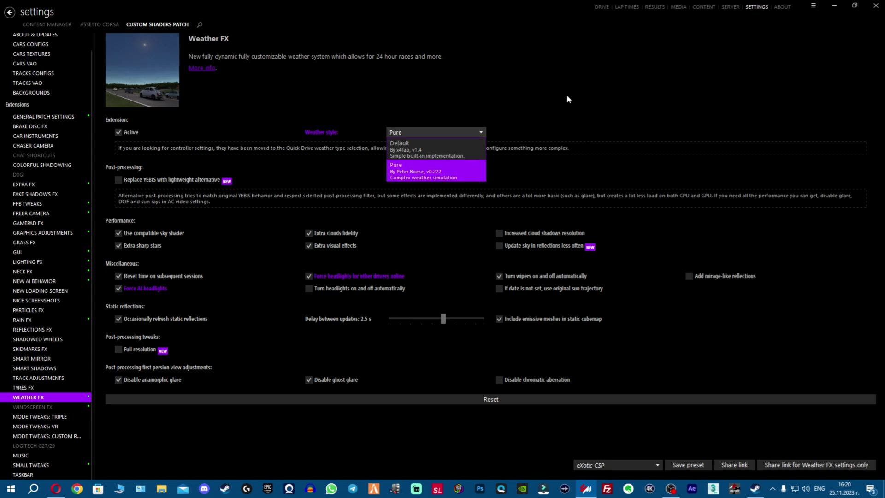
click(541, 107)
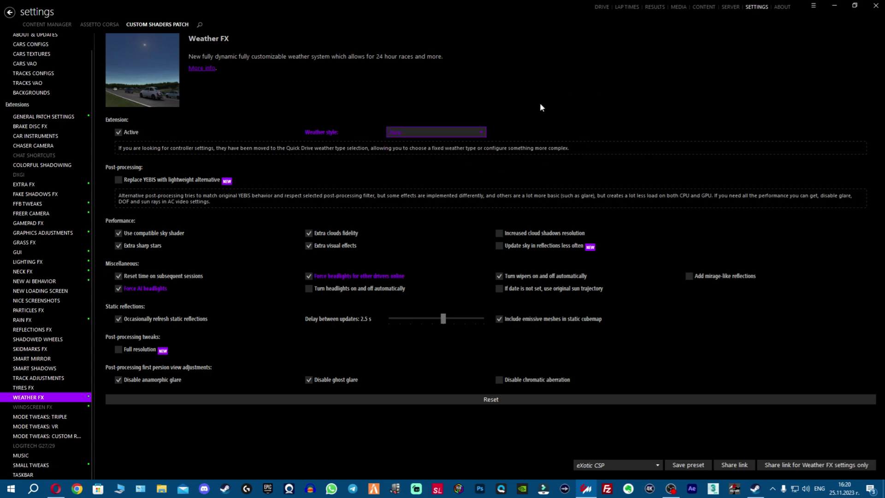
Examine the Quick Drive weather choices, including the Controllers options and the dynamic Live and Pure entries
click(602, 8)
click(570, 54)
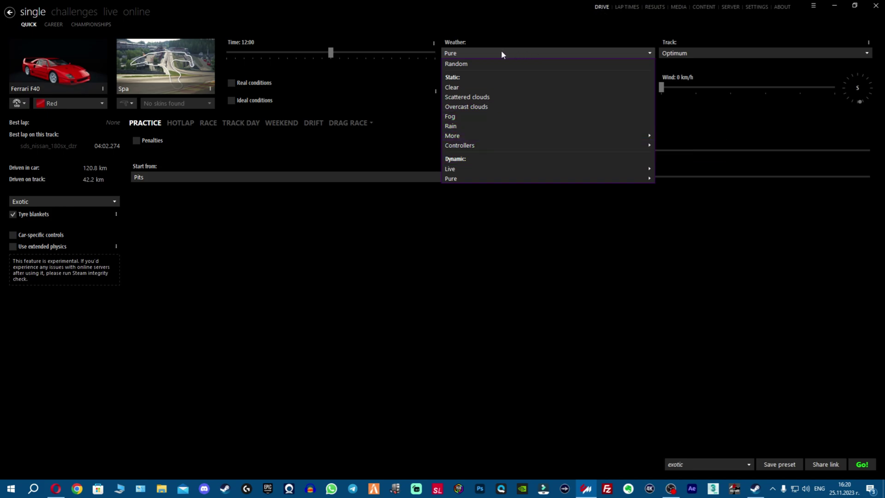
mouse_move(476, 182)
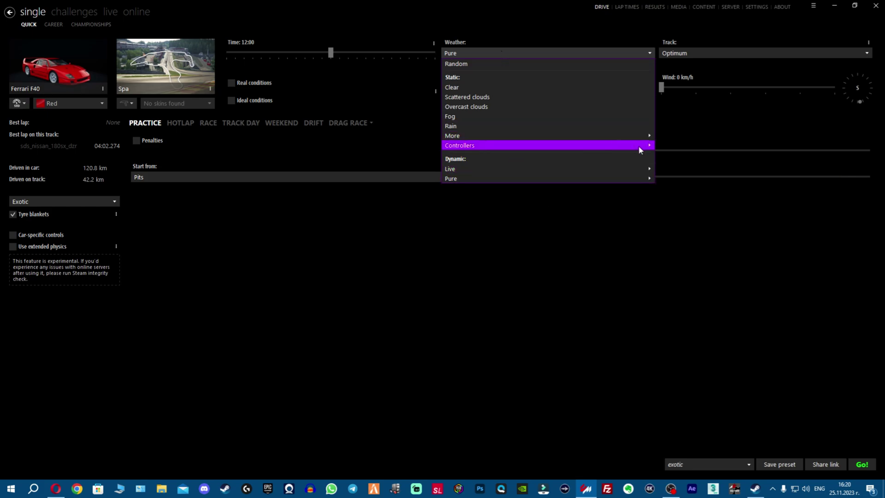
mouse_move(640, 150)
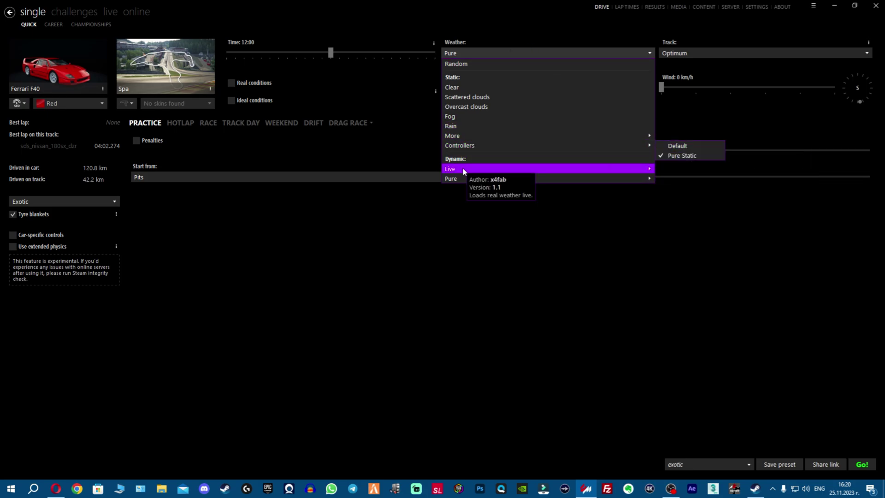
mouse_move(502, 179)
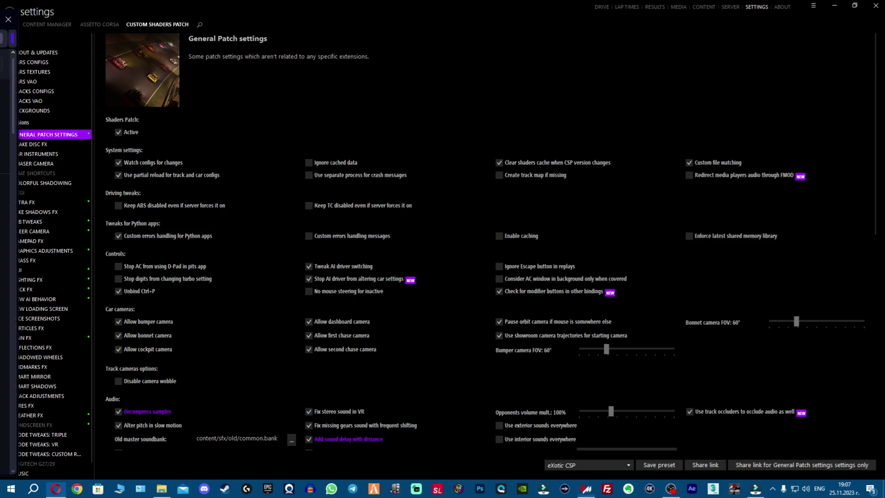
Activate the replacement of the original Neck FX behaviour with a custom script, and deactivate it again
key(alt+F4)
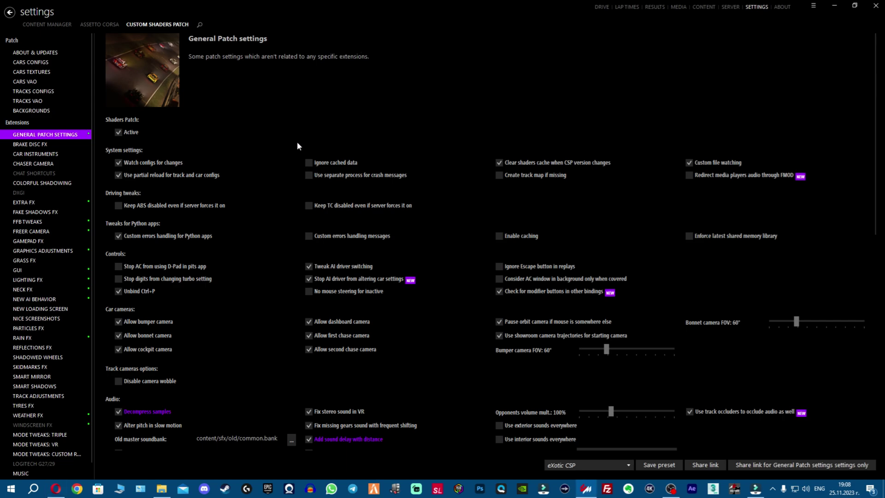
click(51, 289)
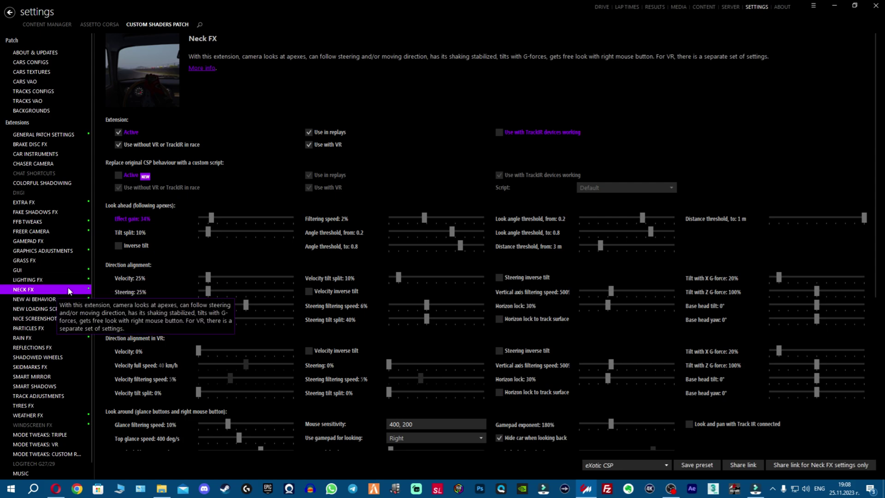
click(129, 177)
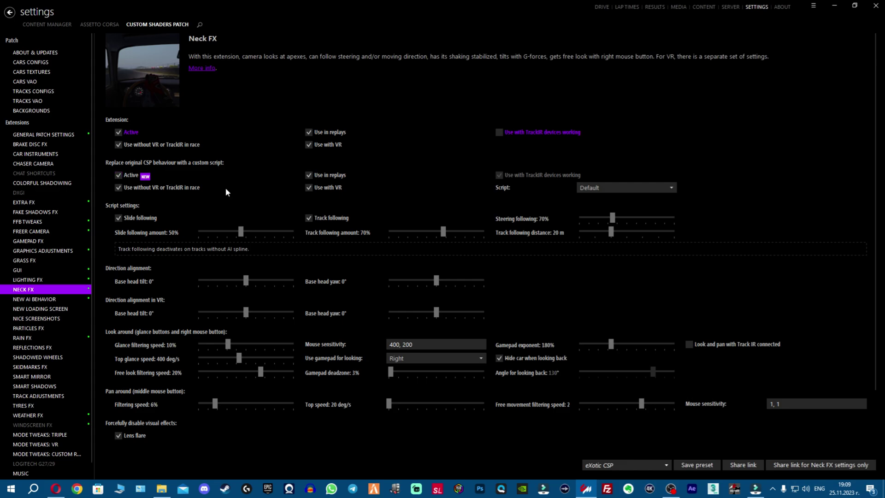
click(128, 176)
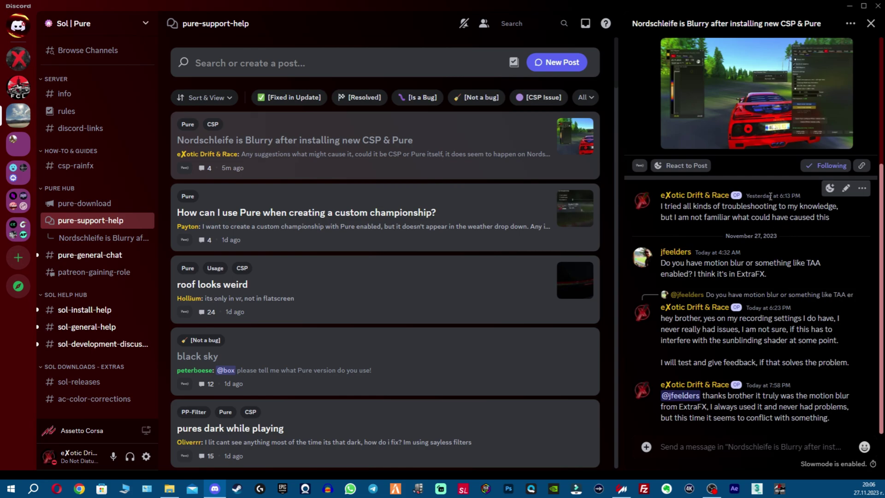
Read the Discord thread about blurry Nordschleife, including its screenshot and the reply on motion blur or TAA in ExtraFX
click(751, 122)
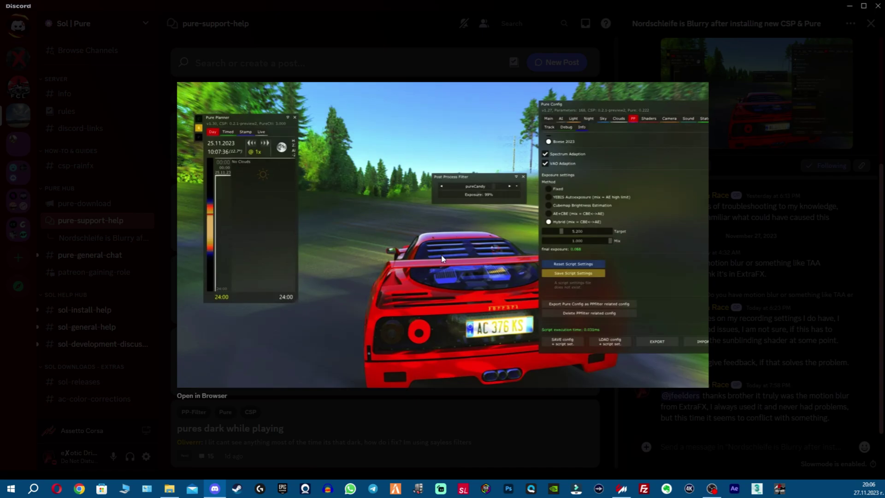
click(781, 299)
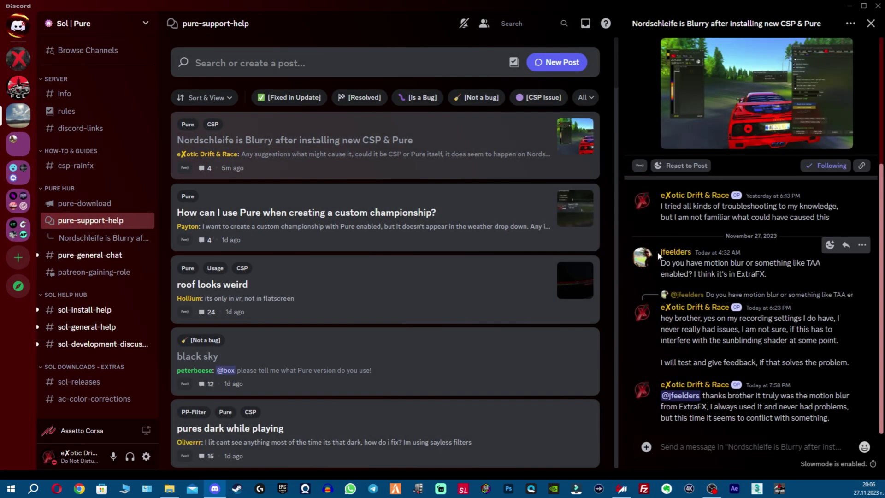
drag(660, 251, 692, 250)
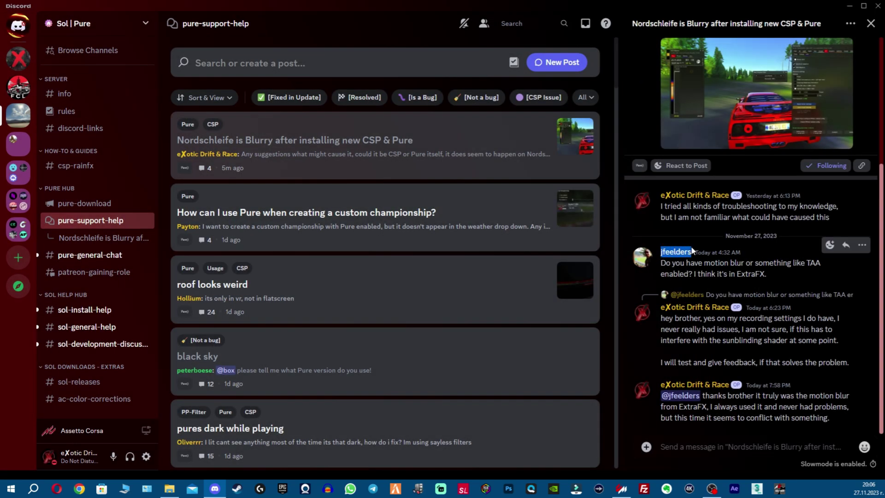
click(768, 279)
drag(657, 253, 693, 253)
click(758, 253)
drag(782, 277, 662, 261)
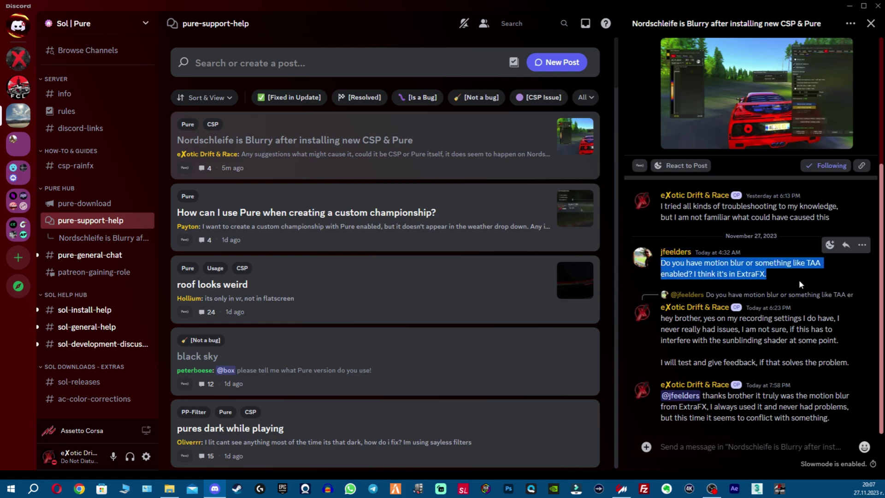
drag(784, 275, 737, 272)
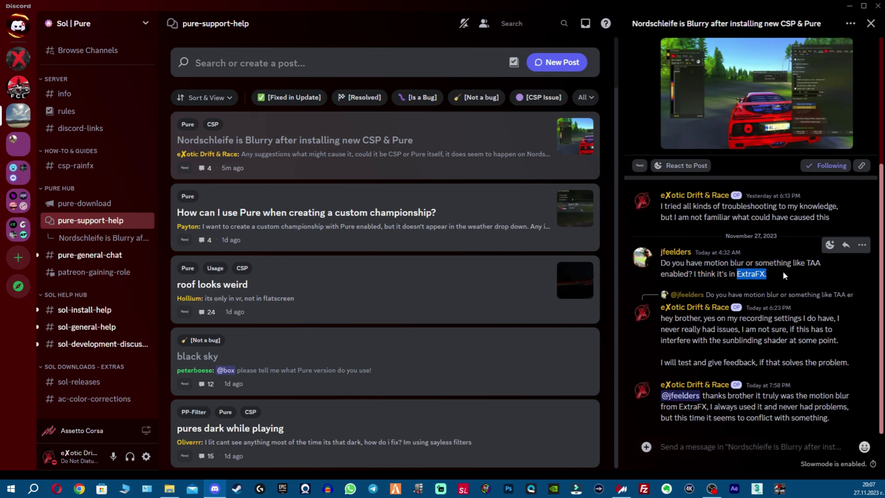
click(842, 48)
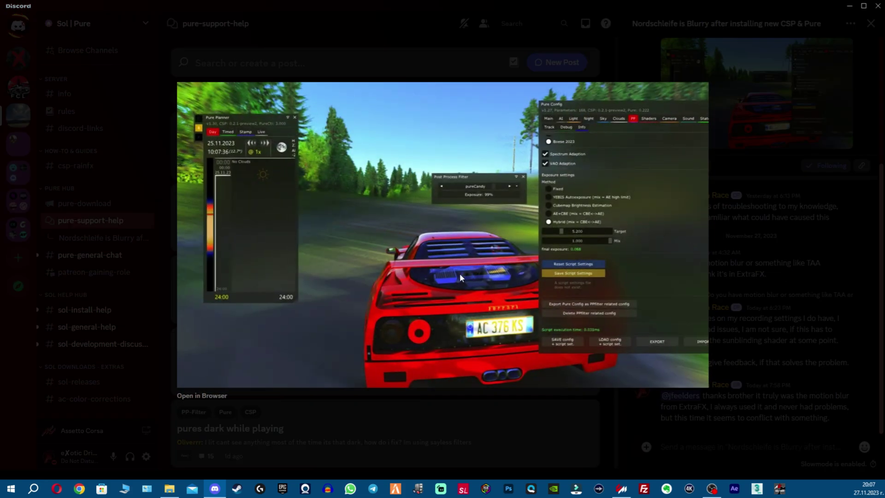
Switch to Content Manager and check the motion blur settings on the Custom Shaders Patch's Extra FX page
key(alt+Tab)
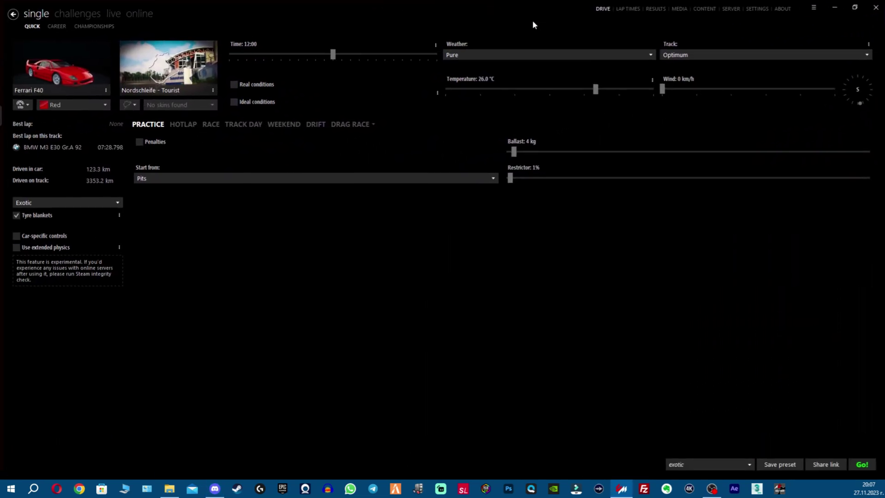
click(756, 7)
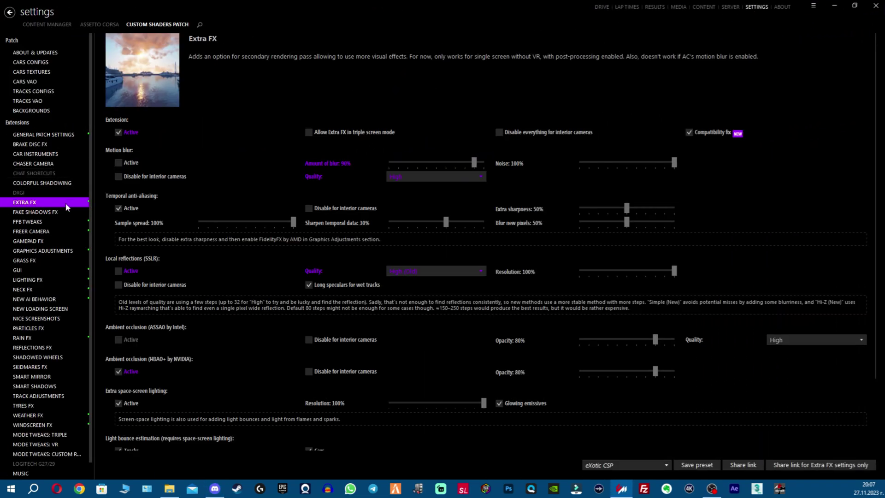
click(52, 190)
click(49, 205)
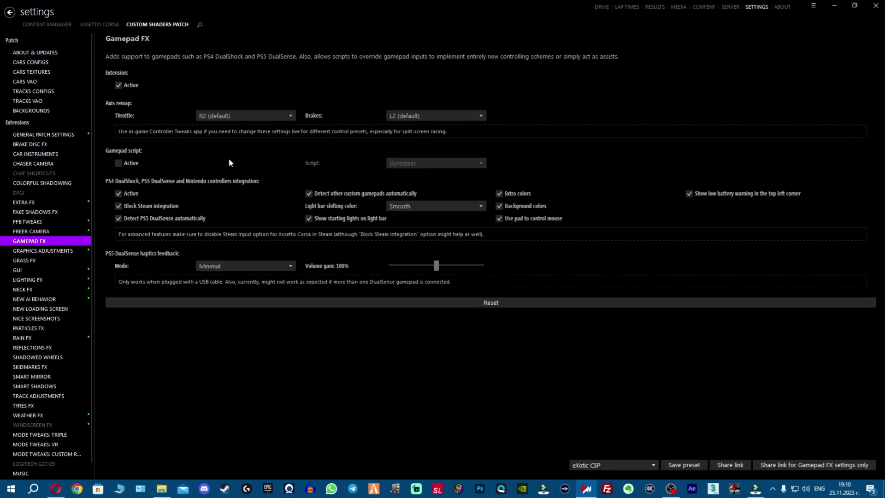
Activate the gamepad script in the Gamepad FX settings and choose Gyrosteer as the script
click(117, 164)
click(413, 165)
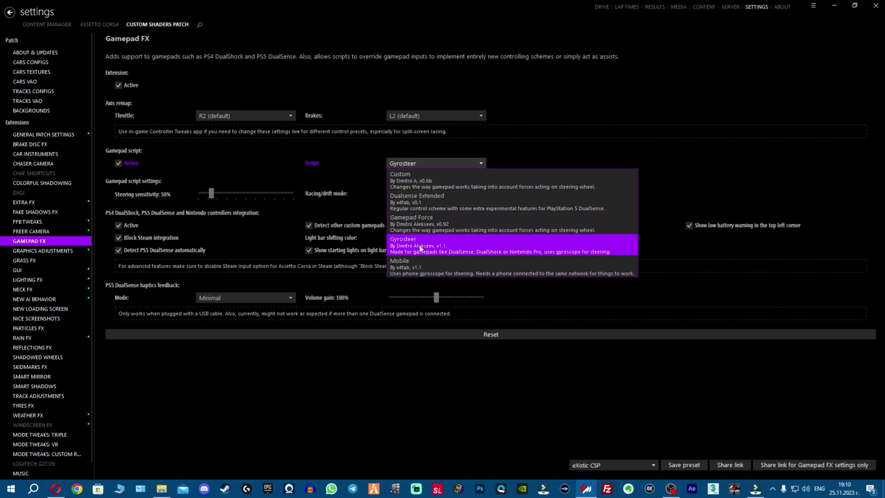
click(485, 250)
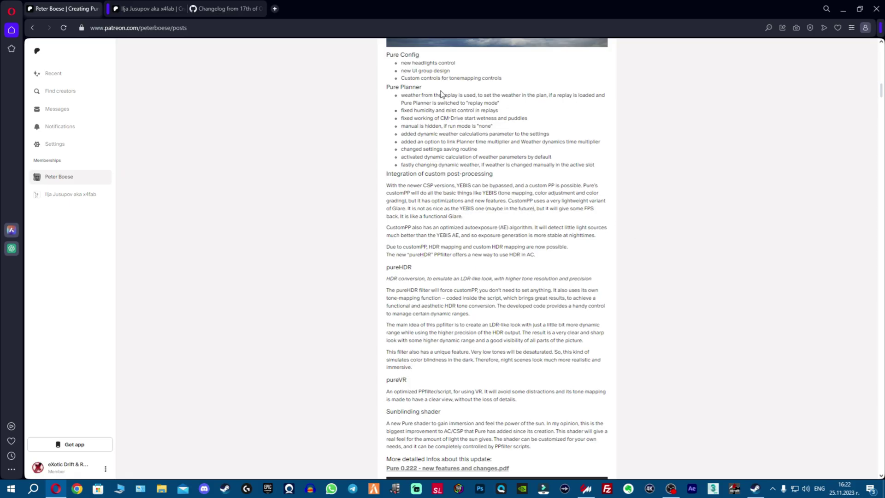
Read the Pure 0.222 Patreon release notes on Pure Config, Pure Planner, custom post-processing, pureHDR, pureVR and the sunblinding shader
drag(513, 80, 408, 64)
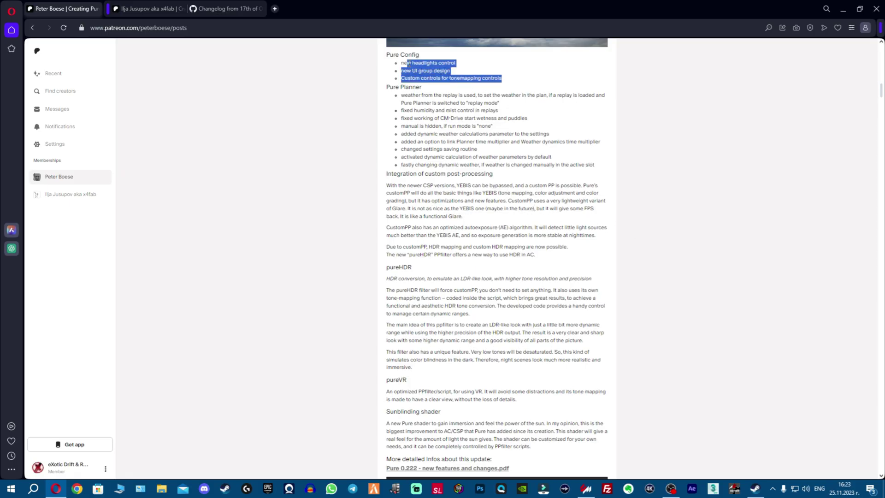
click(502, 118)
drag(563, 164, 385, 88)
click(397, 172)
drag(386, 174, 535, 255)
scroll(472, 212, down, 2)
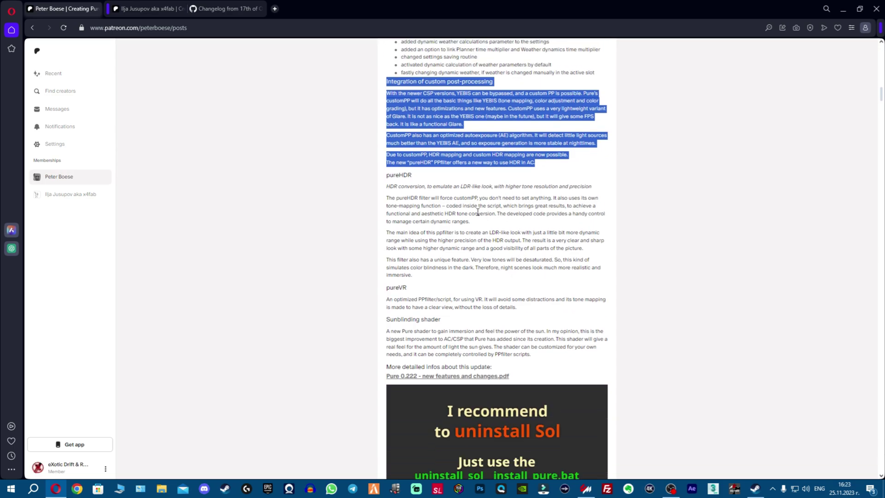
click(472, 209)
drag(386, 175, 514, 269)
click(510, 316)
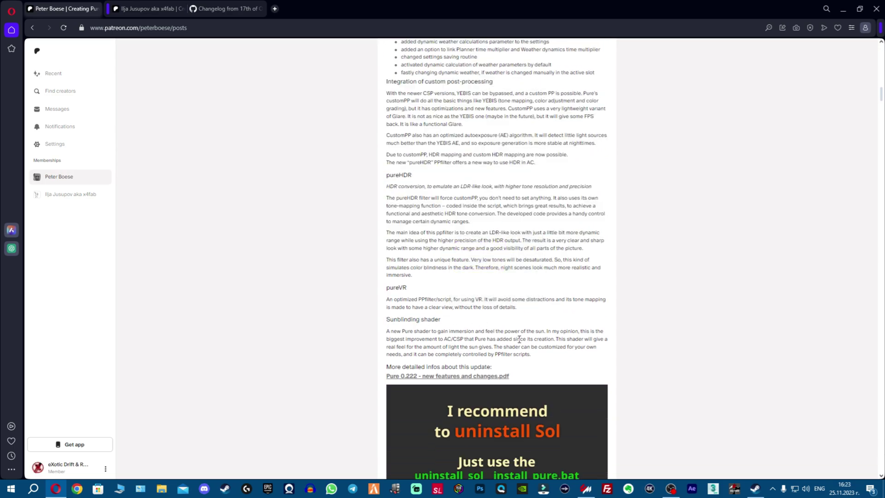
scroll(502, 341, up, 2)
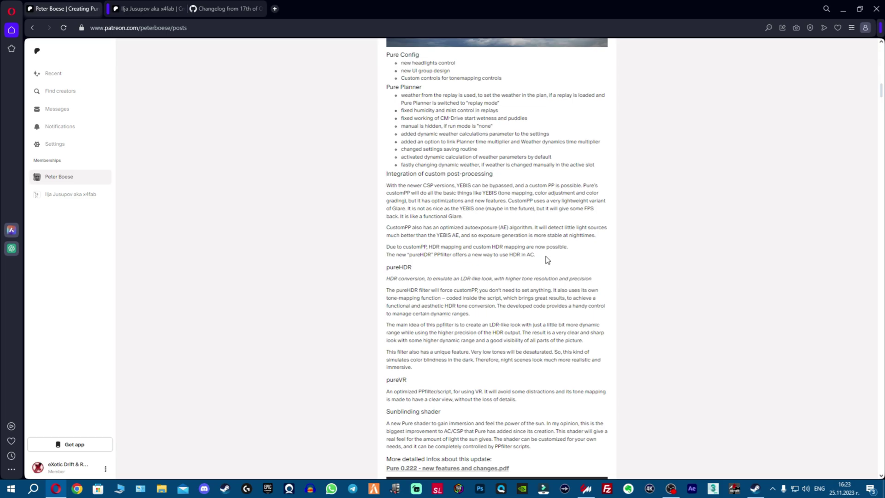
Skim the list of fixes and config changes in the Custom Shaders Patch changelog on GitHub Gist
key(ctrl+Tab)
scroll(553, 268, down, 15)
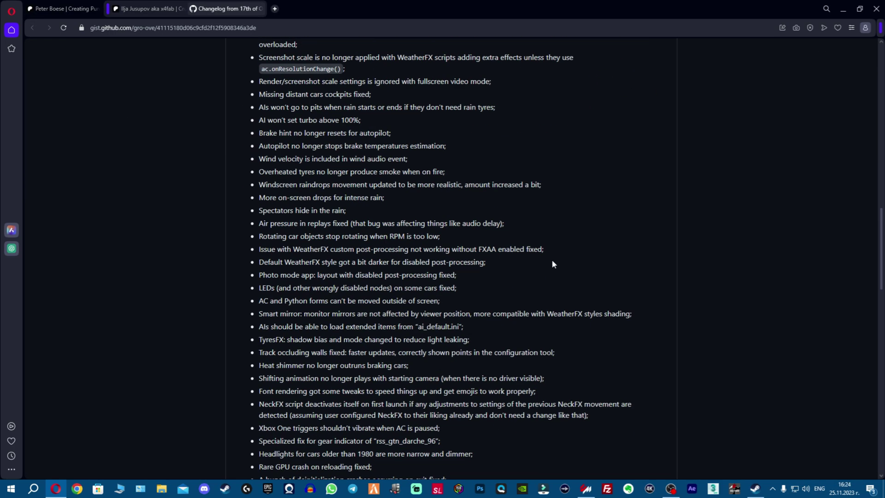
scroll(504, 239, down, 10)
scroll(492, 217, up, 20)
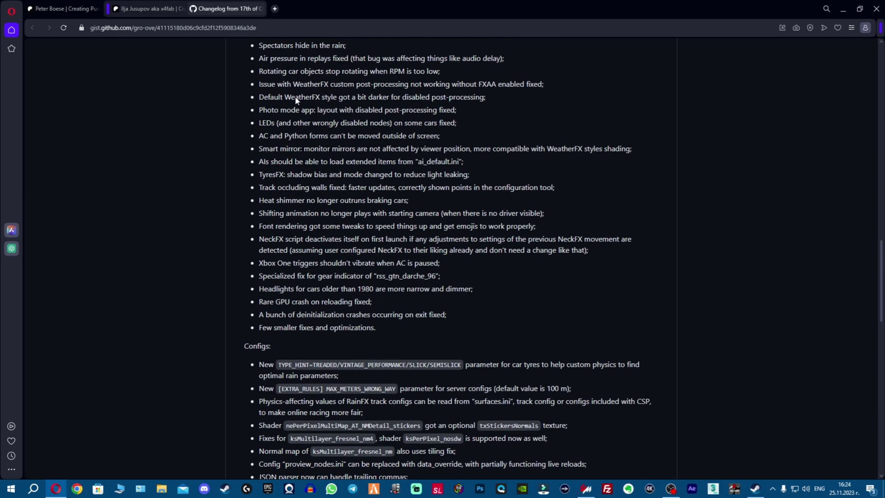
scroll(361, 140, up, 15)
Review the windscreen reflections and rain physics notes in the "Lots of fixes" Patreon post
click(148, 9)
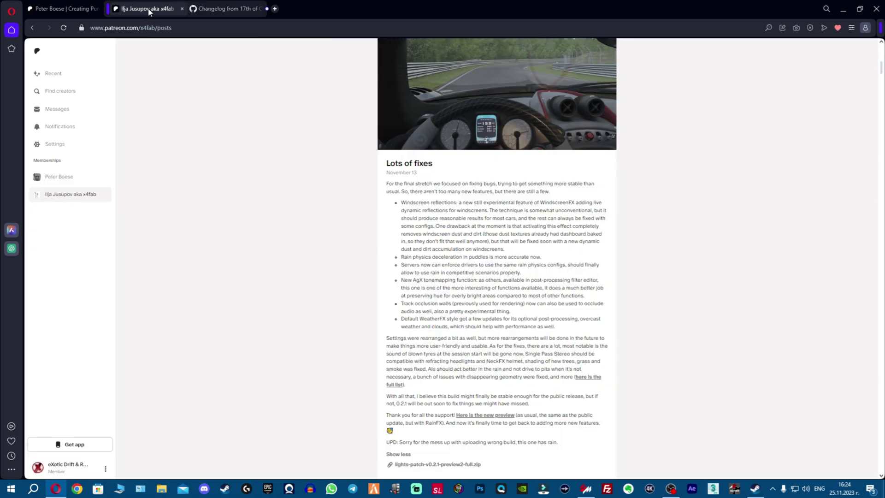
drag(400, 203, 466, 203)
click(403, 249)
drag(401, 256, 453, 256)
click(433, 257)
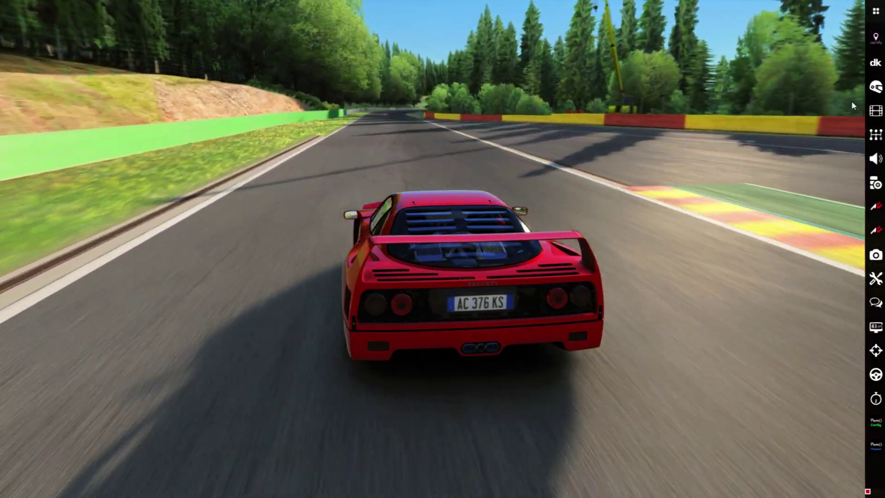
Search the in-game app list for "pure" and open Pure Config
click(876, 11)
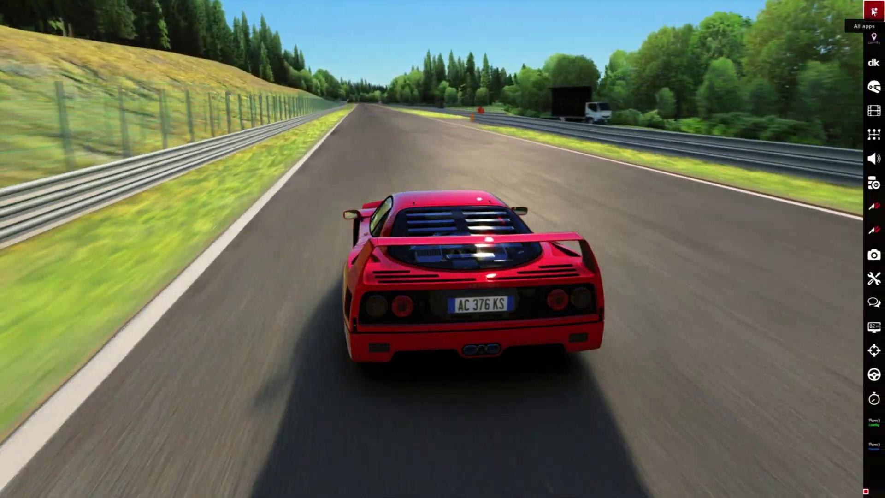
click(873, 11)
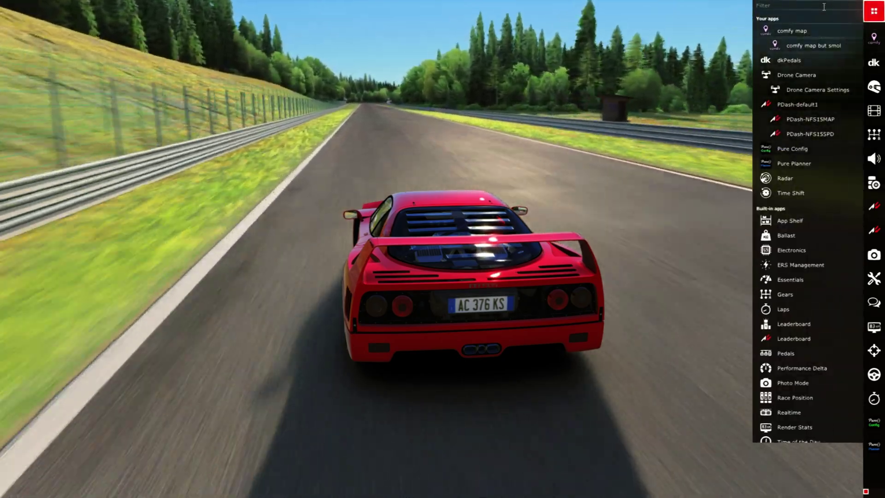
click(823, 6)
text(pure)
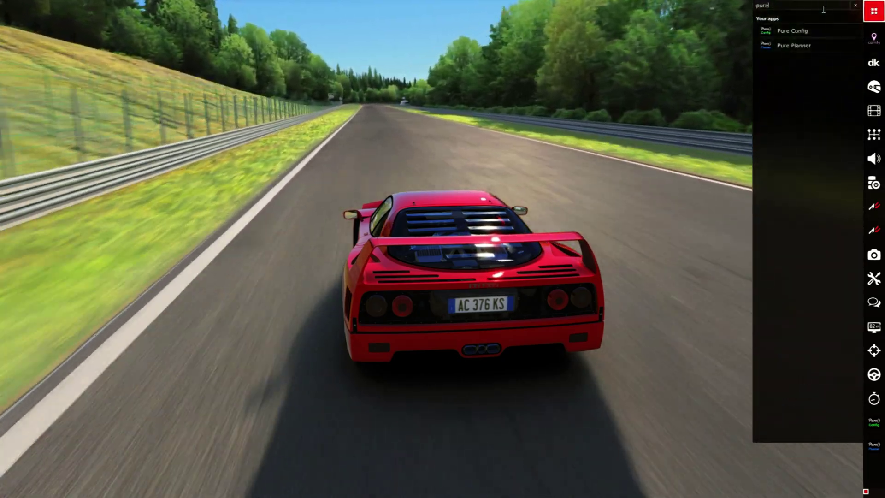
click(810, 31)
Find Pure Planner with the app filter "pure", open it and arrange it and Pure Config on opposite sides of the car
click(873, 11)
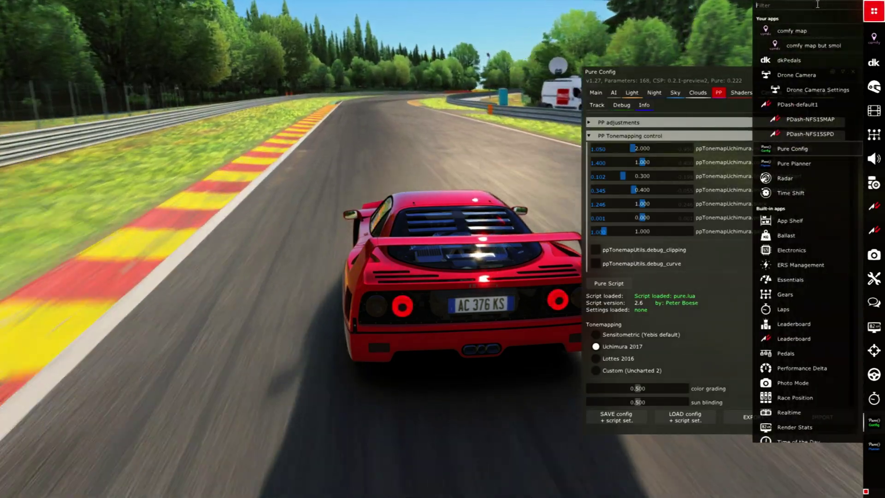
text(pure)
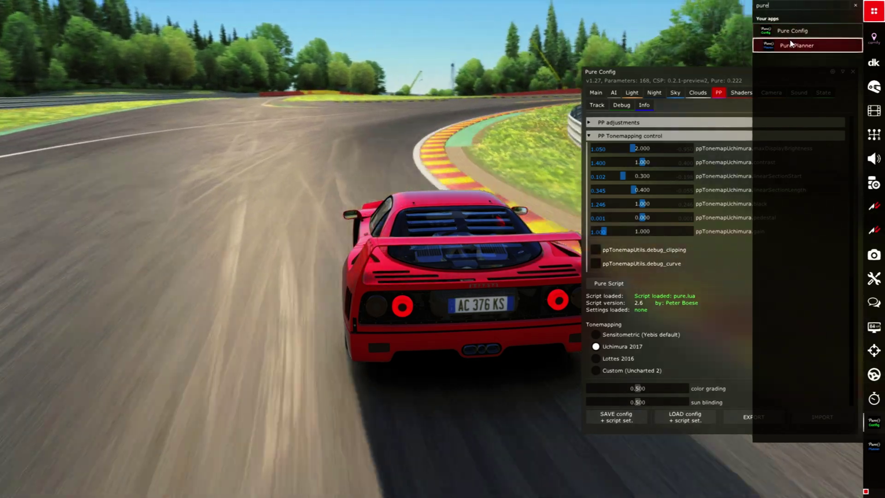
click(802, 45)
drag(699, 73, 157, 204)
drag(139, 148, 583, 161)
drag(203, 205, 238, 71)
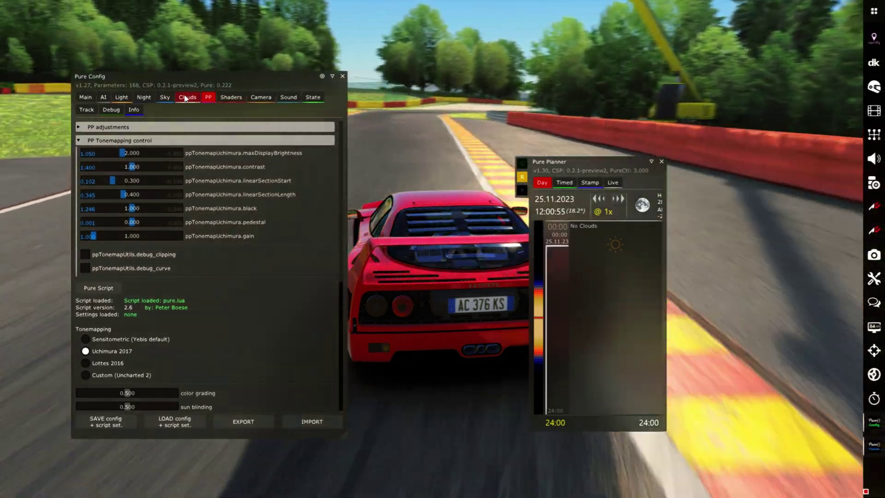
View the Clouds settings in Pure Config and set the Pure Planner day weather to Broken Clouds
click(188, 97)
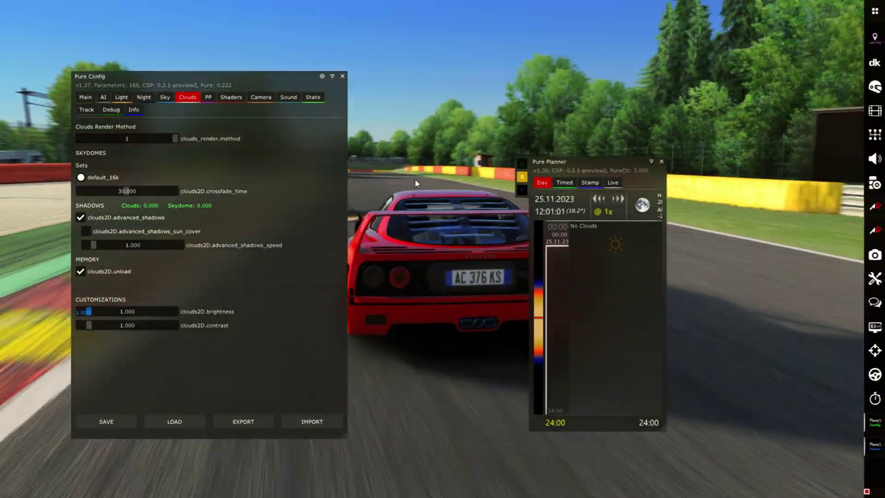
click(629, 266)
click(814, 240)
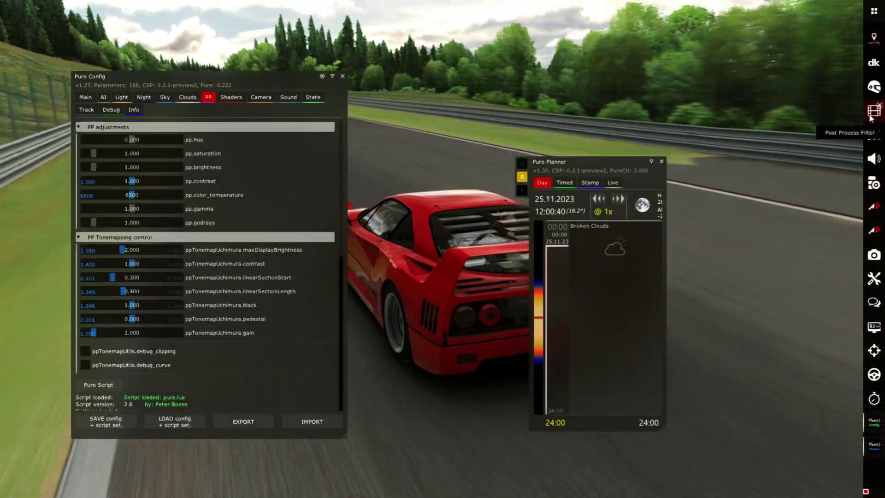
Open the Post Process Filter app, look through the pure filter variants such as pureHDR-EYE, and close it
click(874, 110)
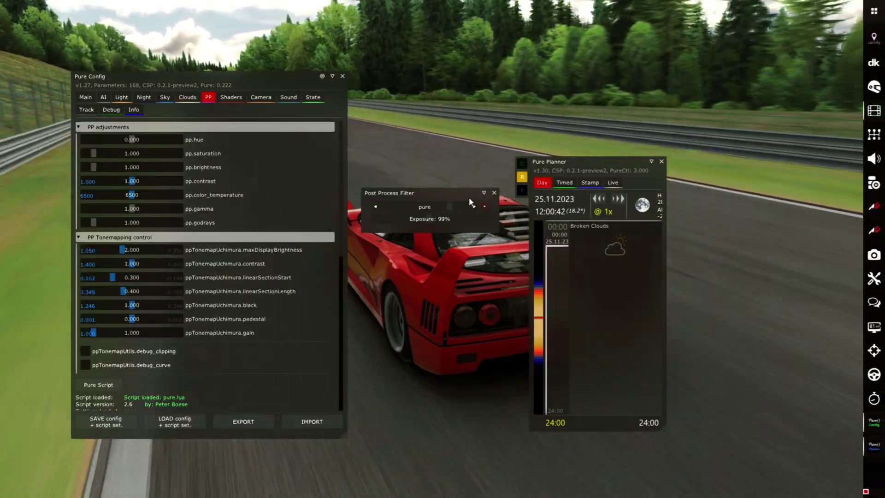
click(456, 203)
scroll(438, 295, down, 5)
mouse_move(441, 341)
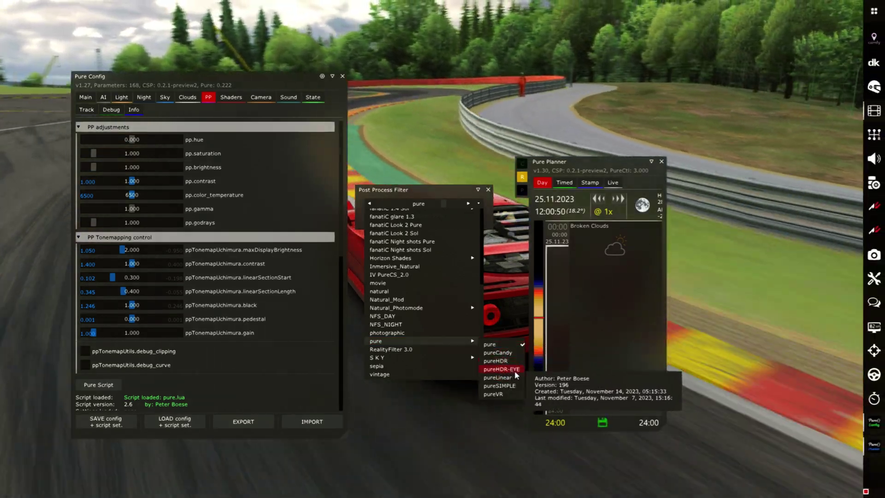
click(492, 368)
click(479, 203)
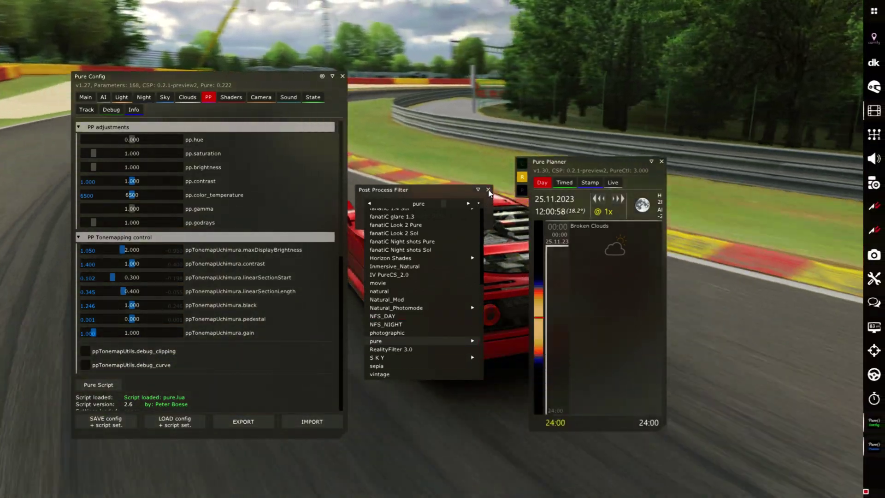
click(489, 193)
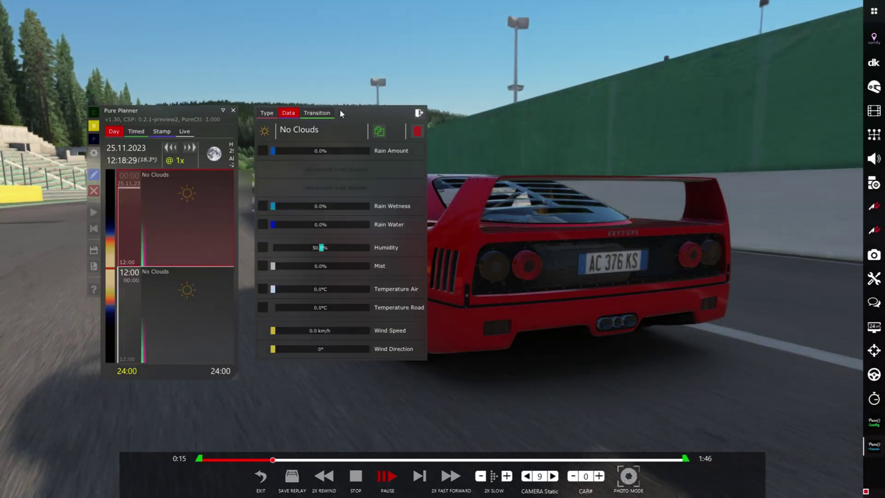
Examine the Transition, Data and weather Type options of the first No Clouds slot in Pure Planner
click(317, 115)
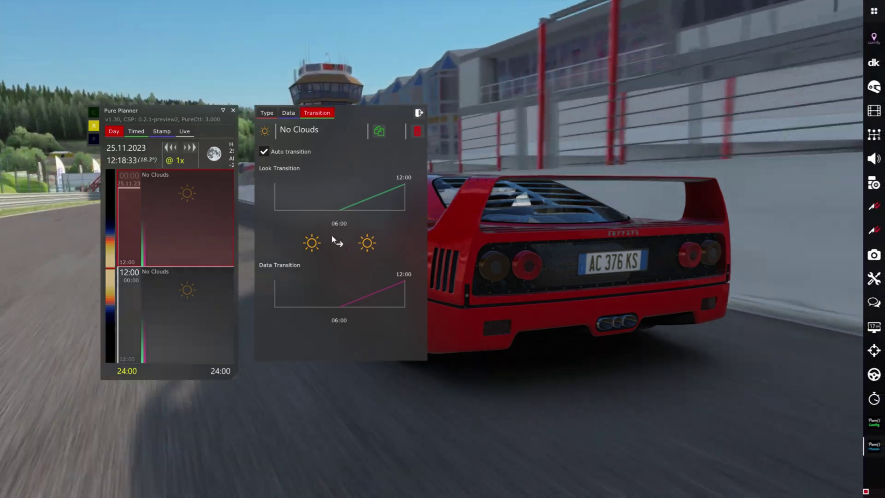
click(288, 112)
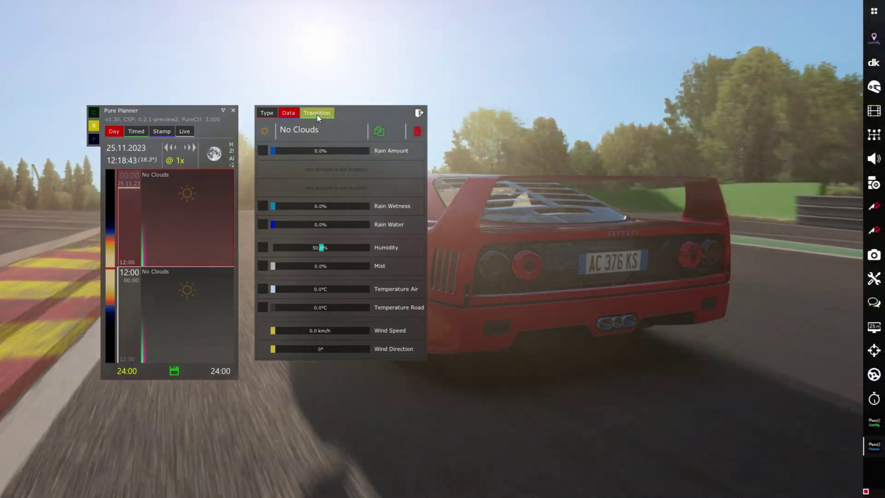
click(317, 113)
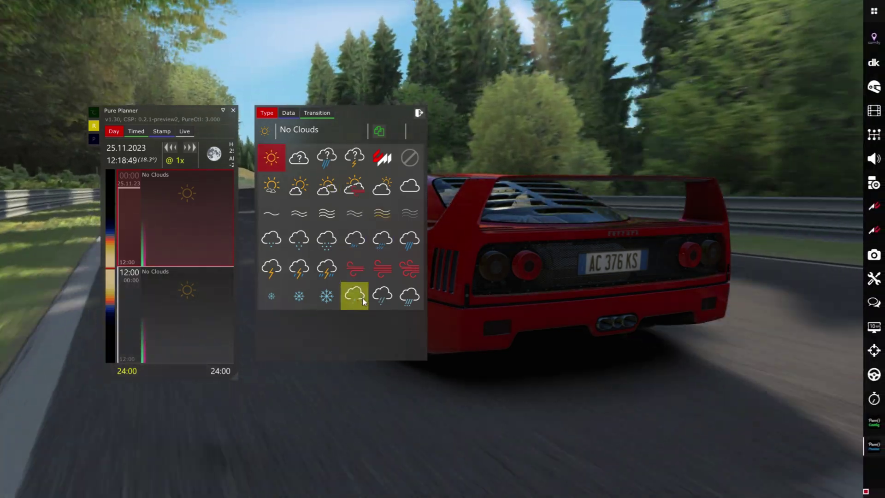
mouse_move(168, 347)
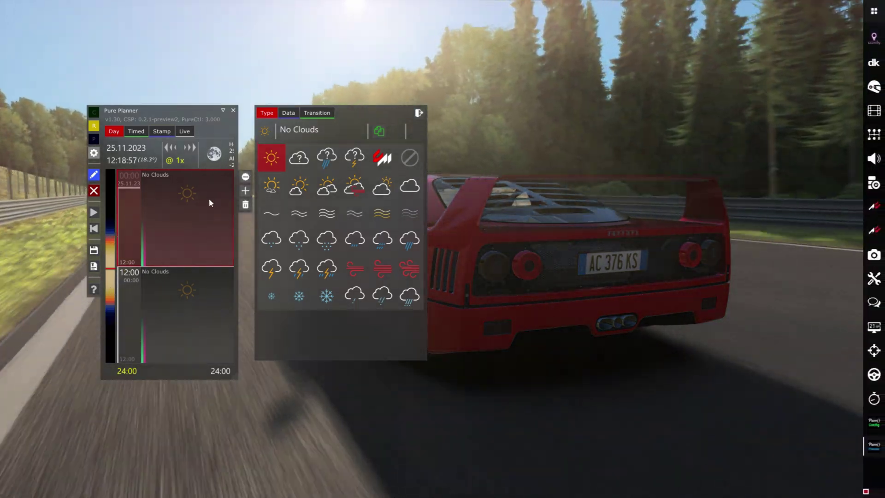
Delete the 12:00 slot in Pure Planner and add two new slots so the day divides at 06:00 and 12:00
click(208, 290)
click(204, 299)
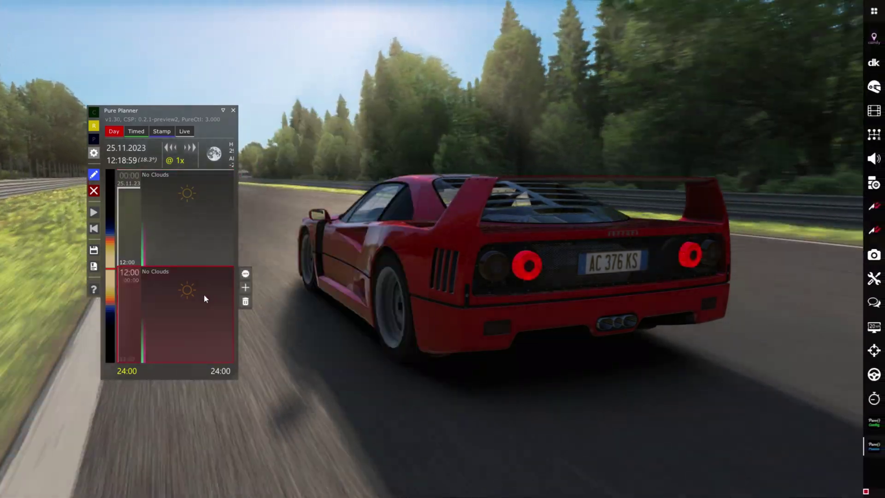
click(204, 298)
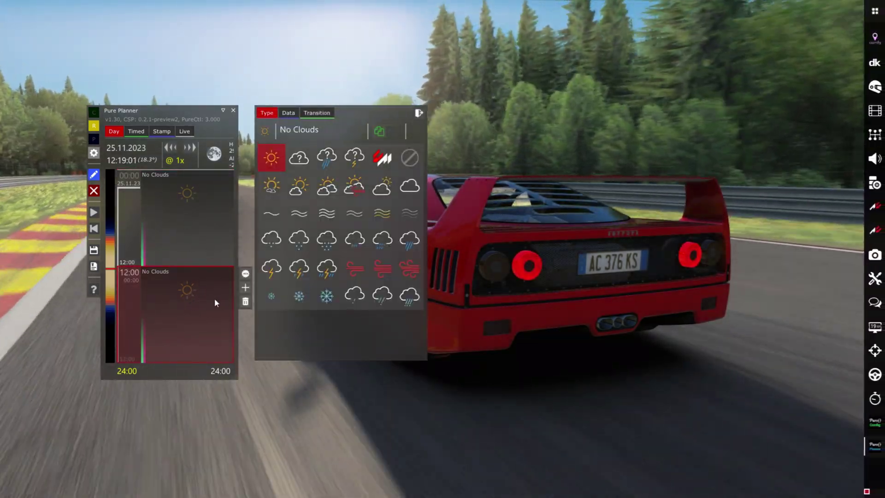
click(246, 302)
click(194, 227)
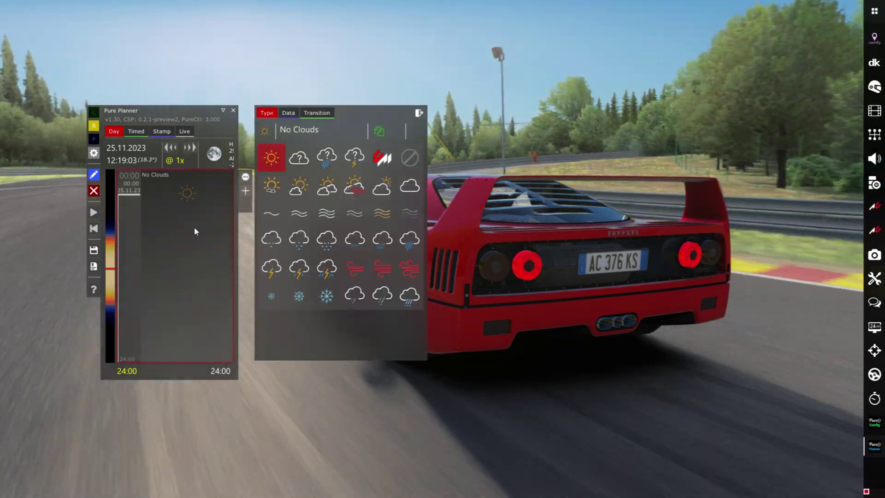
click(245, 191)
click(245, 190)
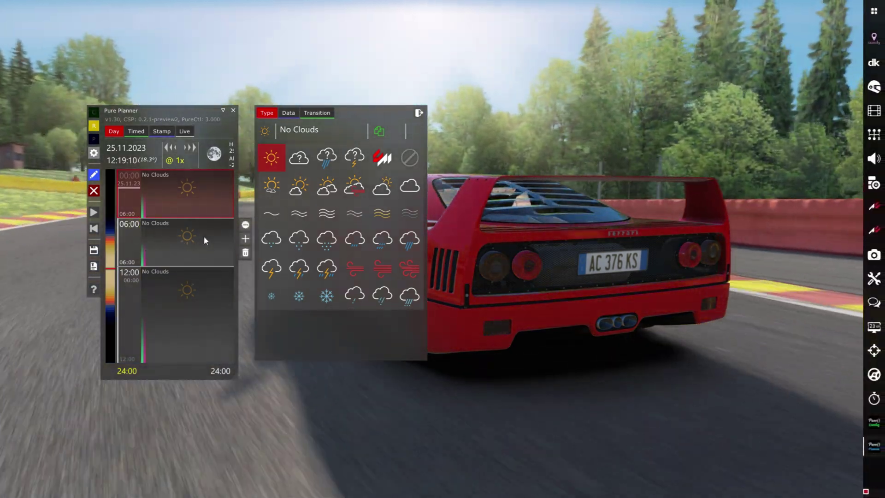
Set the 06:00 slot's weather to Broken Clouds and the 12:00 slot's weather to Light Rain
click(204, 236)
click(381, 182)
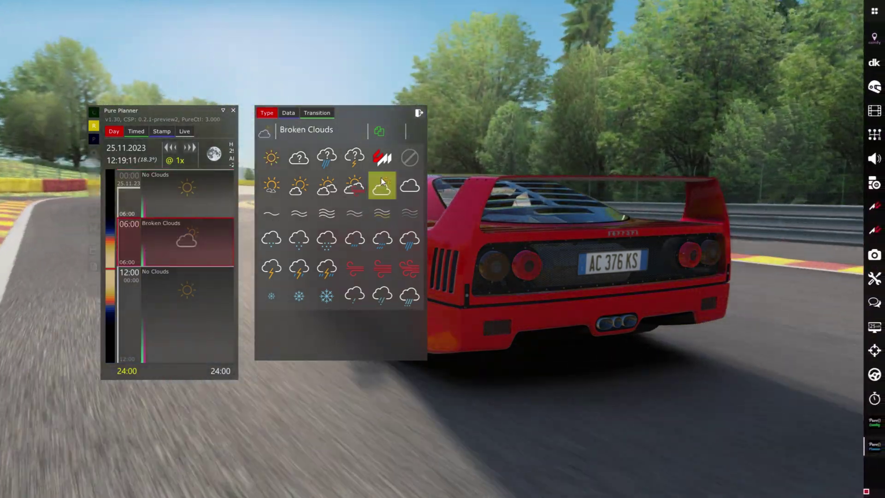
click(195, 299)
click(354, 239)
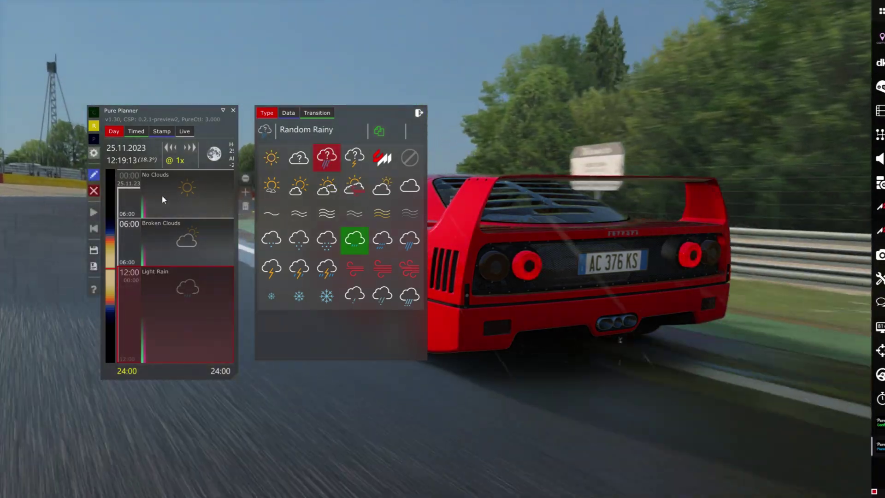
Inspect the Data and Transition settings of the 00:00 No Clouds slot in Pure Planner
click(162, 195)
click(289, 113)
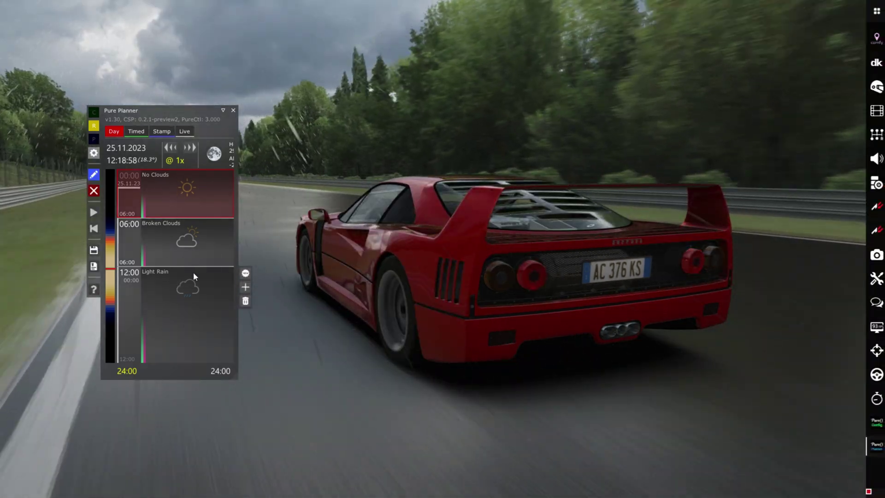
click(195, 201)
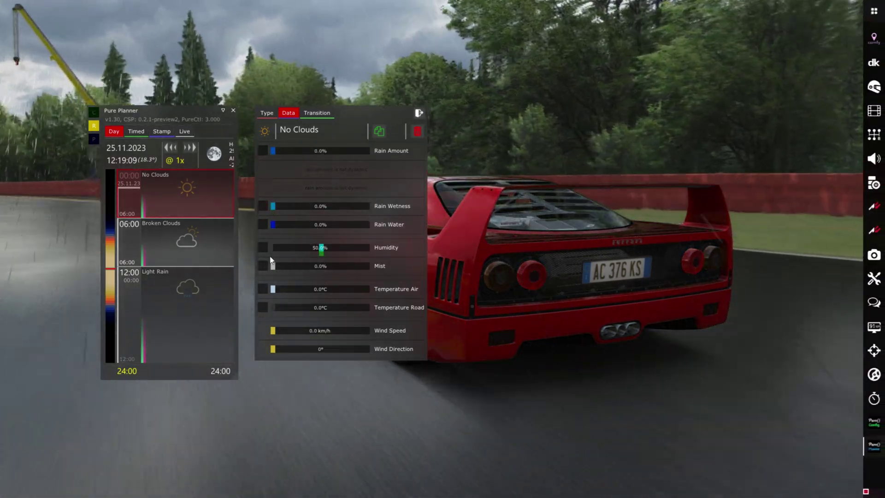
mouse_move(188, 295)
click(317, 113)
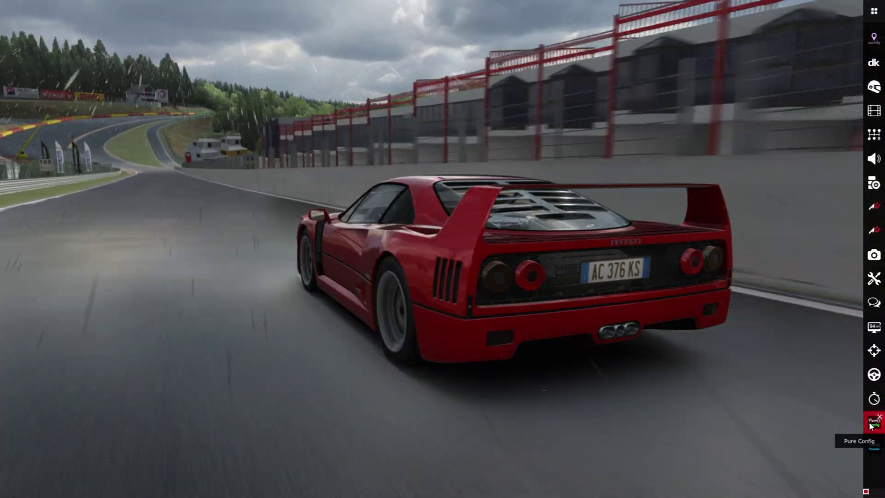
Reopen Pure Config and review the sunblinding shader's sensitivity, fade, overlay and star effect options
click(872, 422)
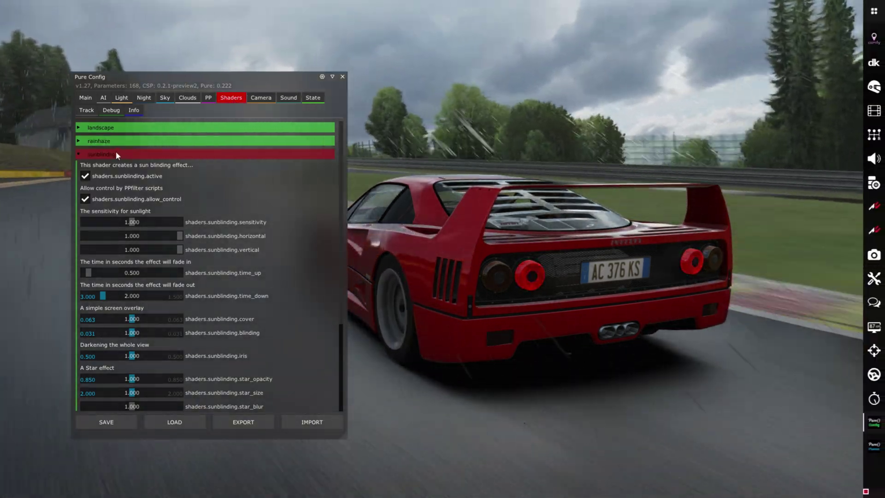
click(116, 155)
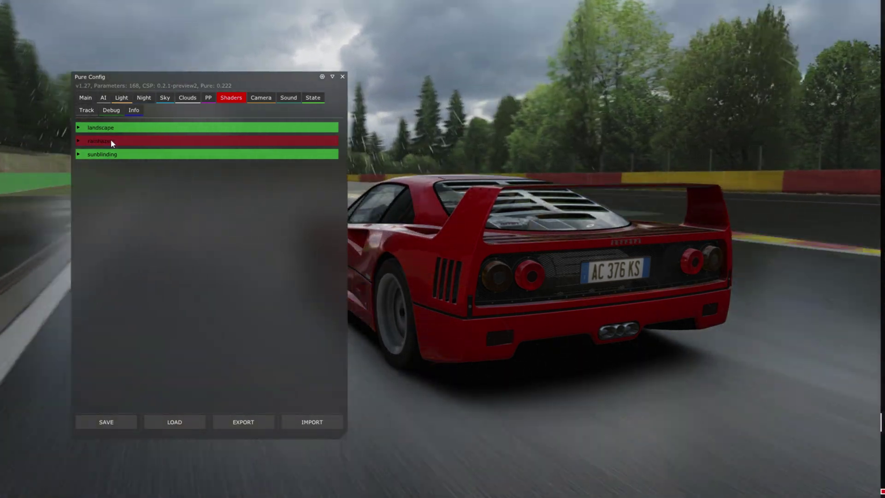
click(110, 155)
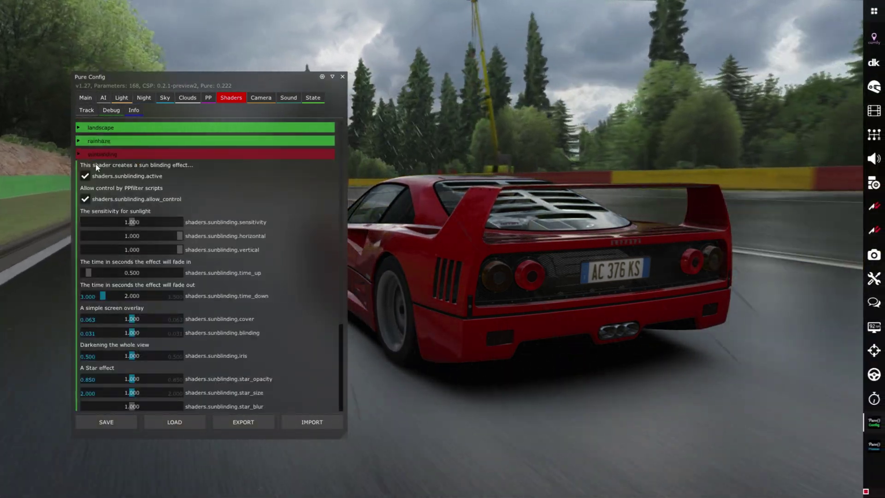
scroll(303, 273, down, 5)
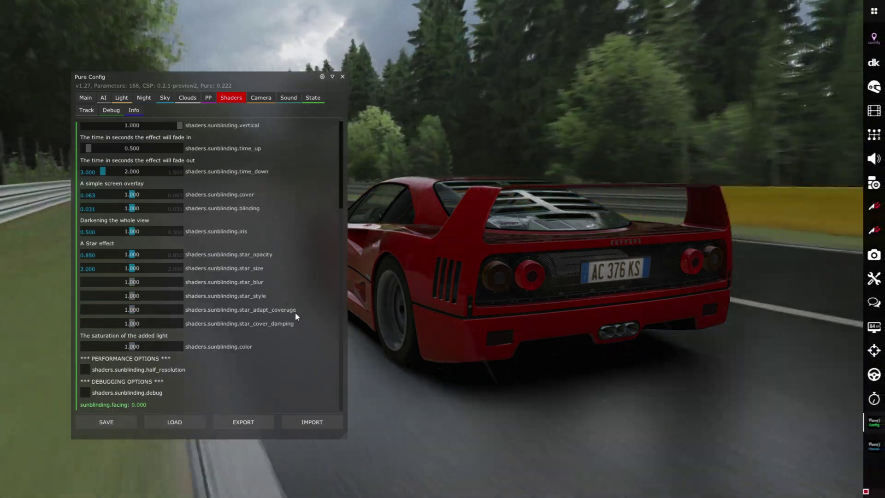
scroll(312, 327, up, 5)
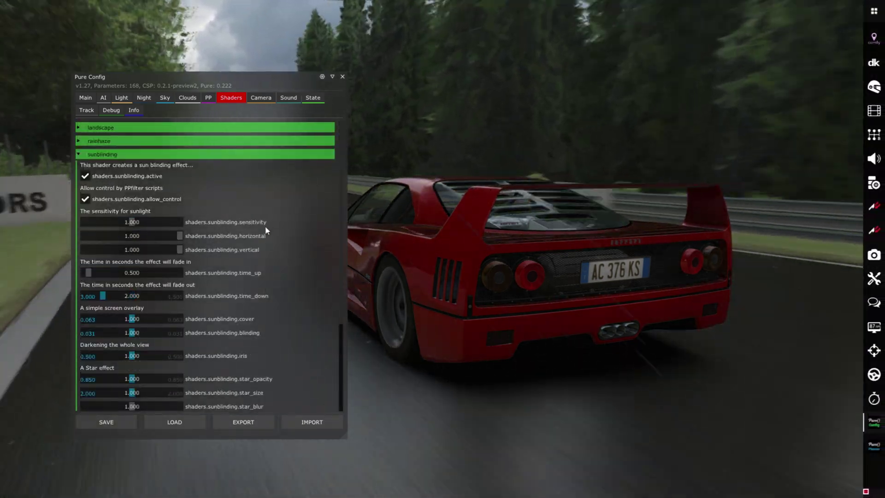
Review the AI headlight thresholds and the Light settings for ambient light, shadows, CSP lights, reflections and VAO
click(104, 98)
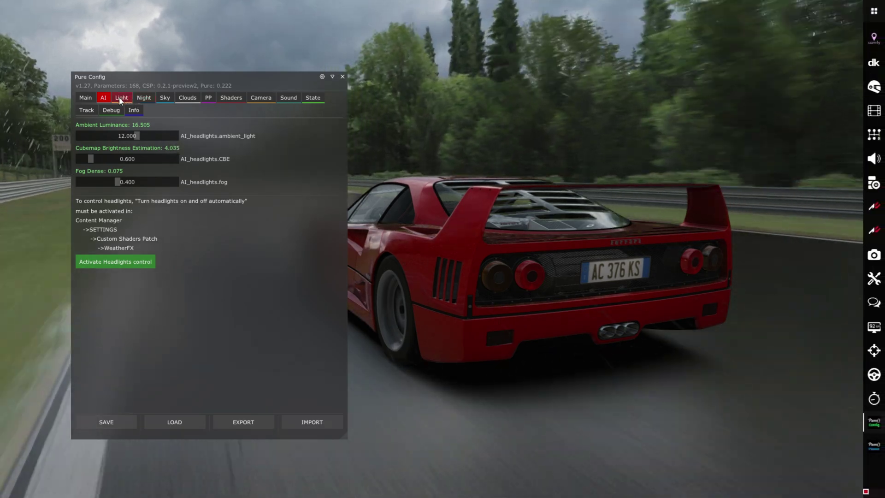
click(121, 98)
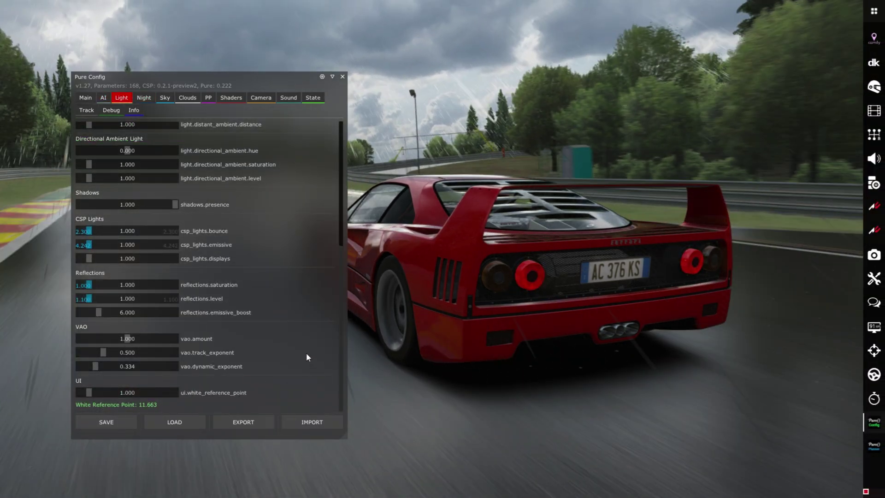
scroll(306, 353, up, 2)
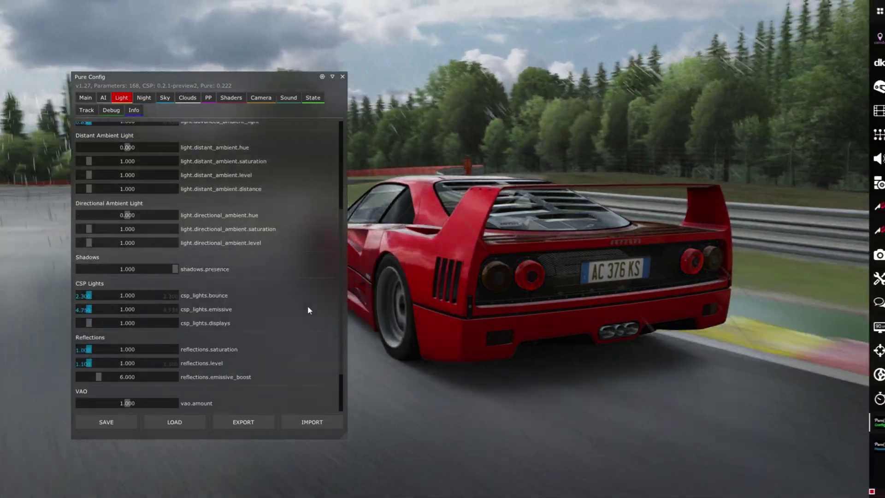
scroll(308, 298, up, 1)
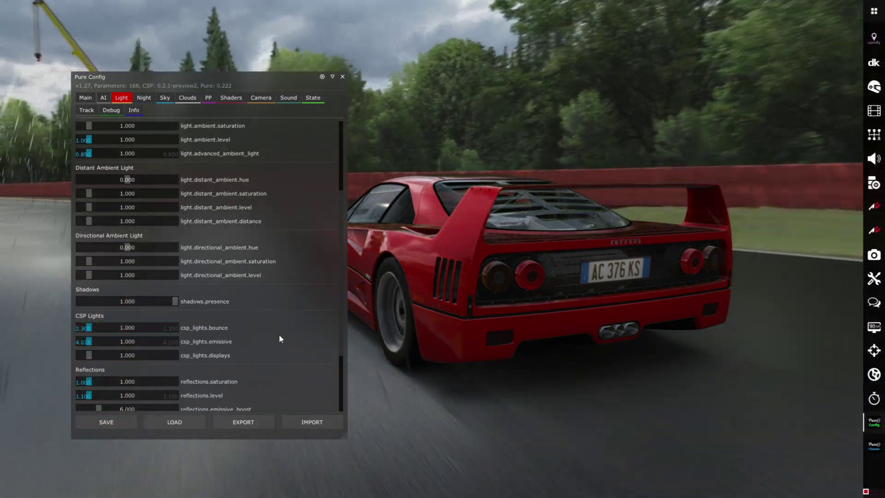
scroll(319, 297, down, 3)
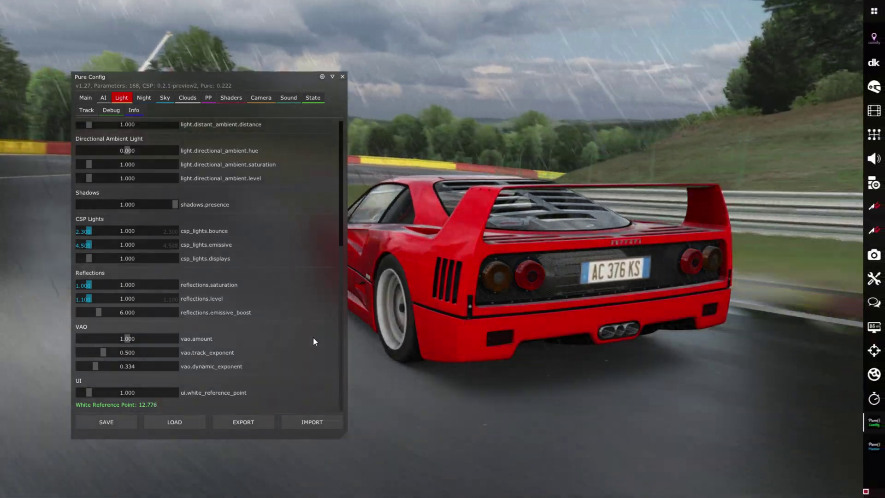
Try the Light settings' reflections level at 0.870 and at about 5.9, restoring it to 1.000 after each trial
scroll(296, 265, up, 8)
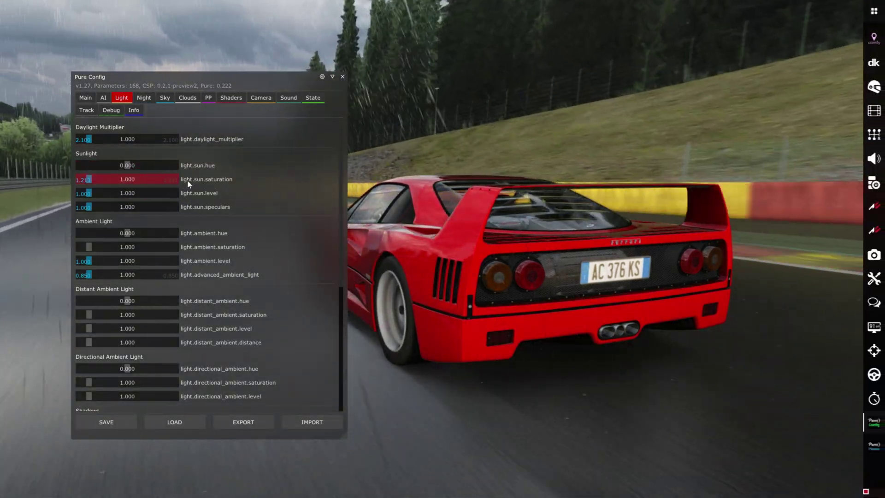
scroll(302, 239, down, 5)
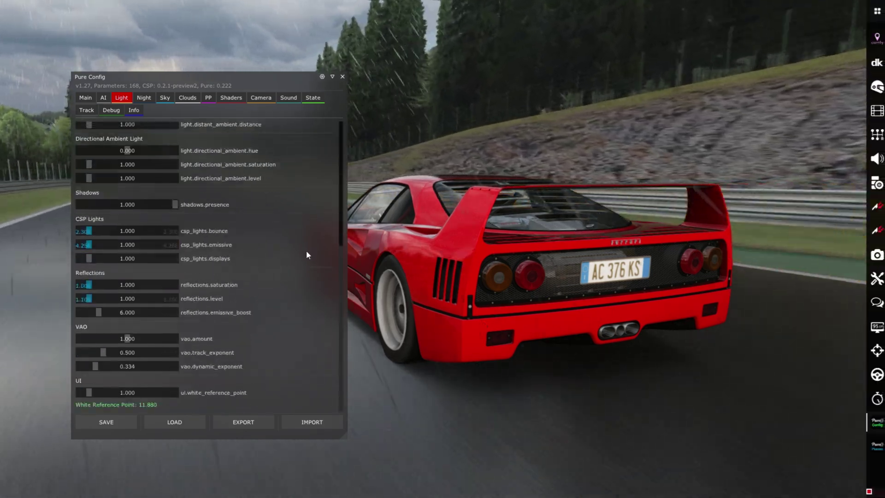
scroll(138, 295, down, 1)
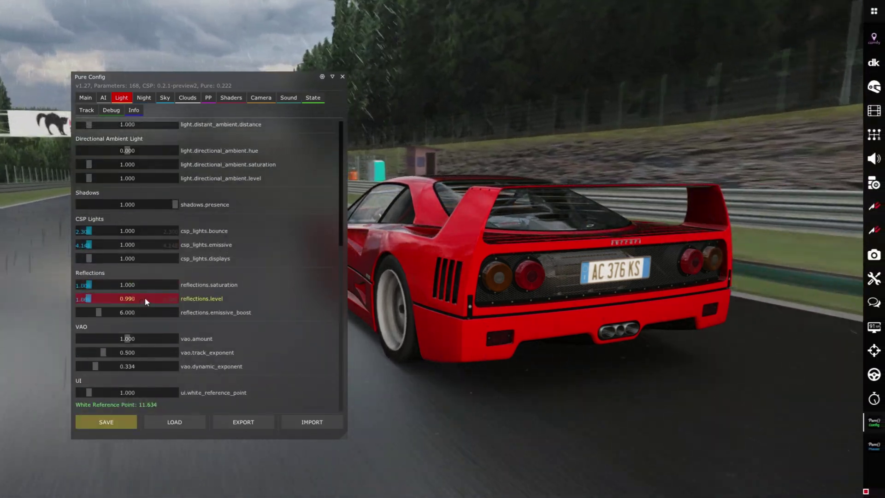
scroll(150, 298, down, 12)
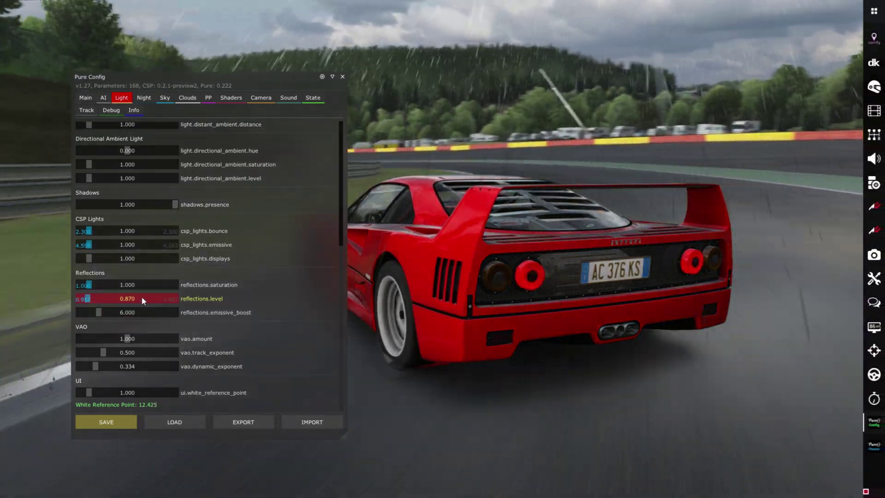
scroll(147, 299, up, 13)
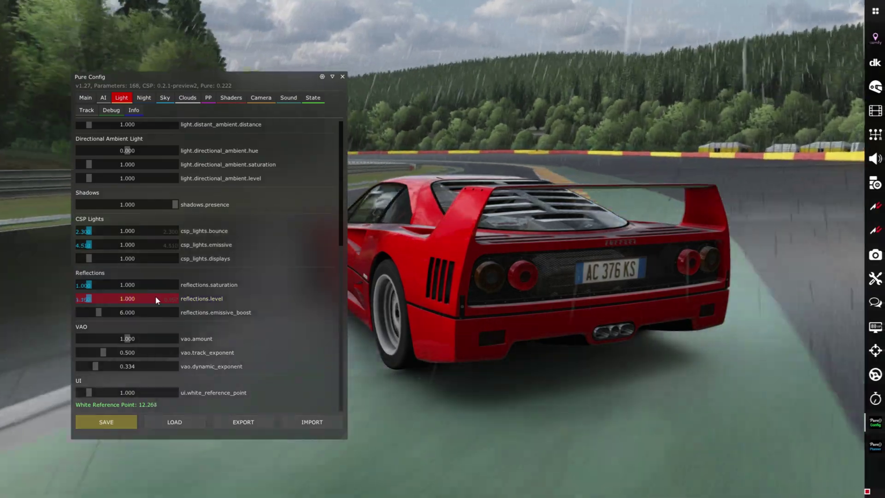
drag(153, 295, 138, 298)
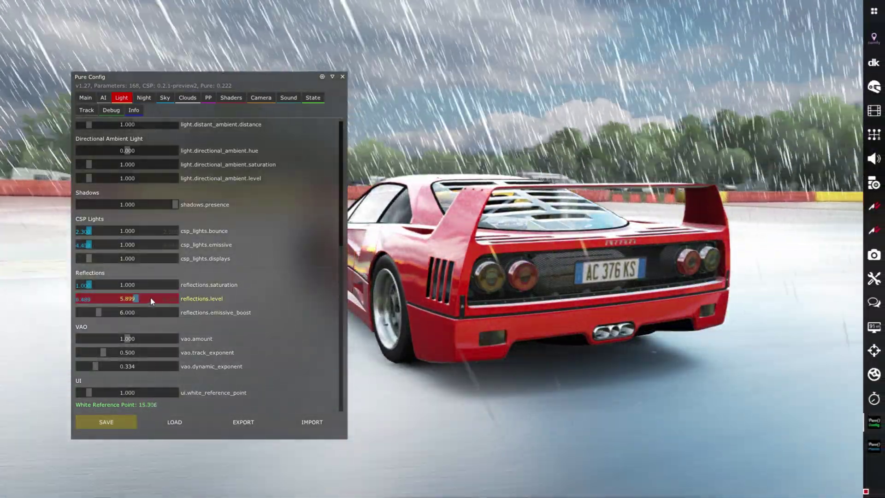
right_click(150, 296)
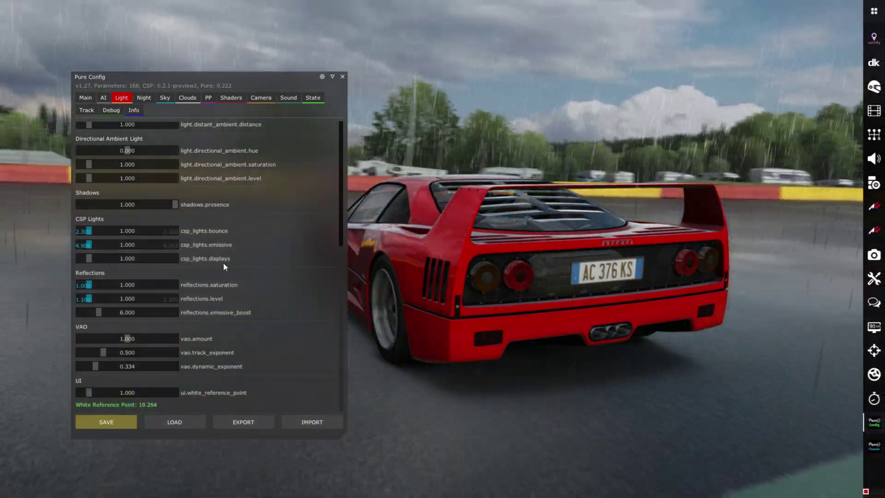